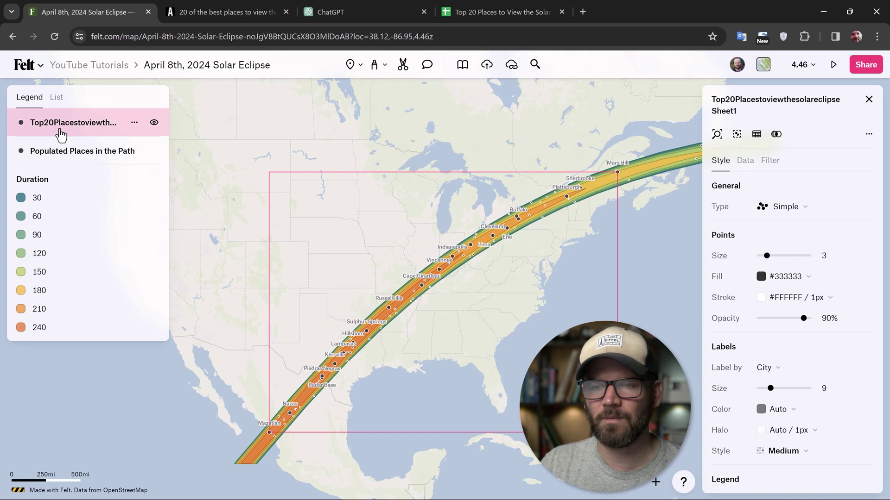
Rename the points layer title to 'Top 20 Places to see'.
double_click(720, 99)
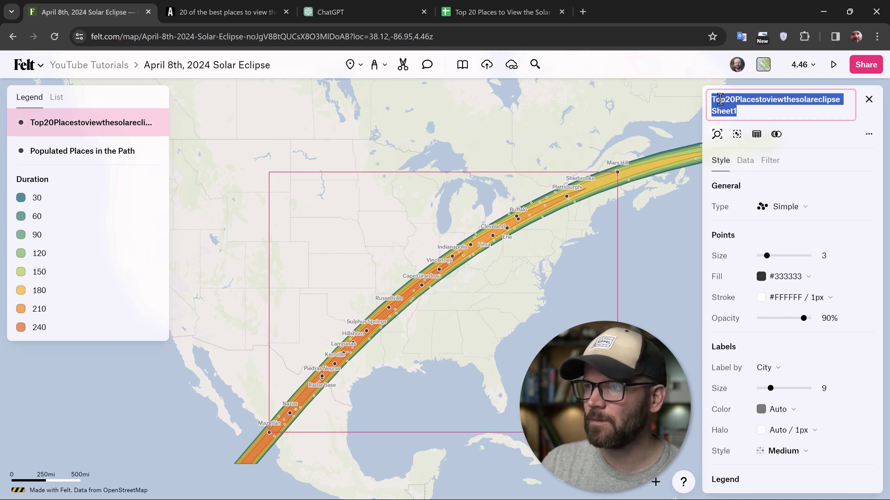
type("Top 20 Plac")
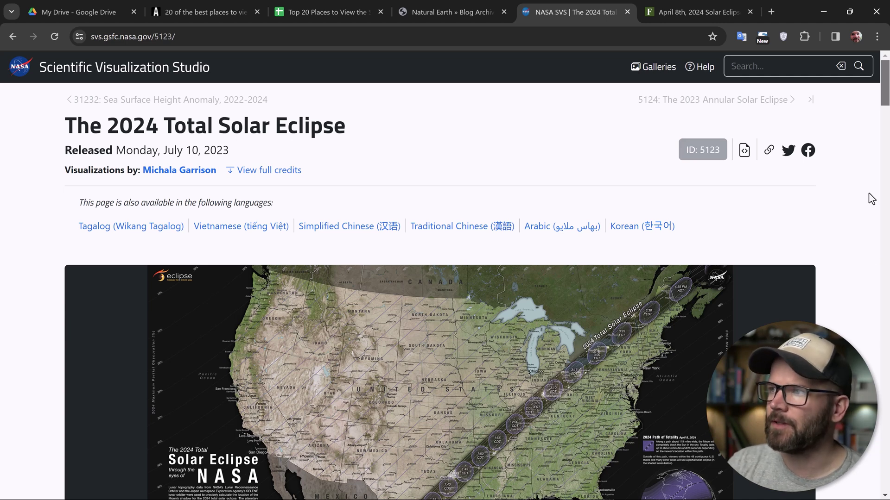
Scroll the NASA SVS 2024 eclipse page down to the map's caption and description.
left_click_drag(885, 83, 886, 142)
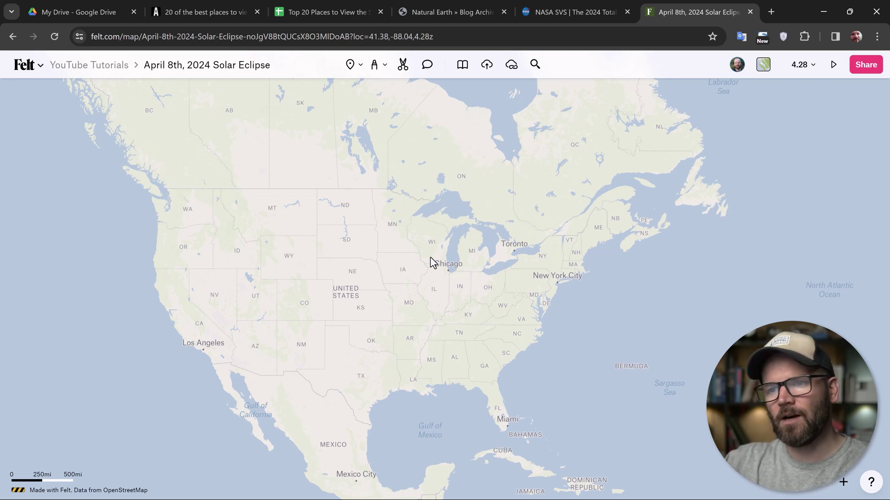
Upload the four duration.* shapefile files onto the Felt map as a data layer.
key("alt+Tab")
key("alt+Tab")
key("alt+Tab")
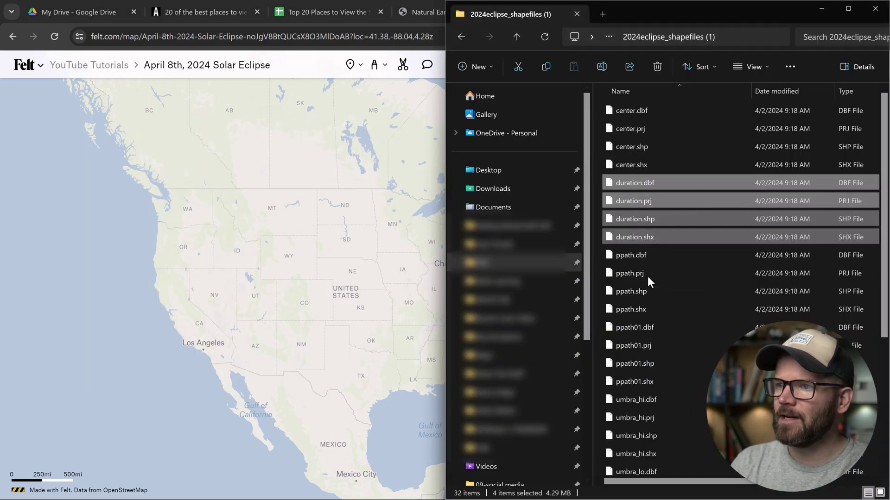
left_click(646, 274)
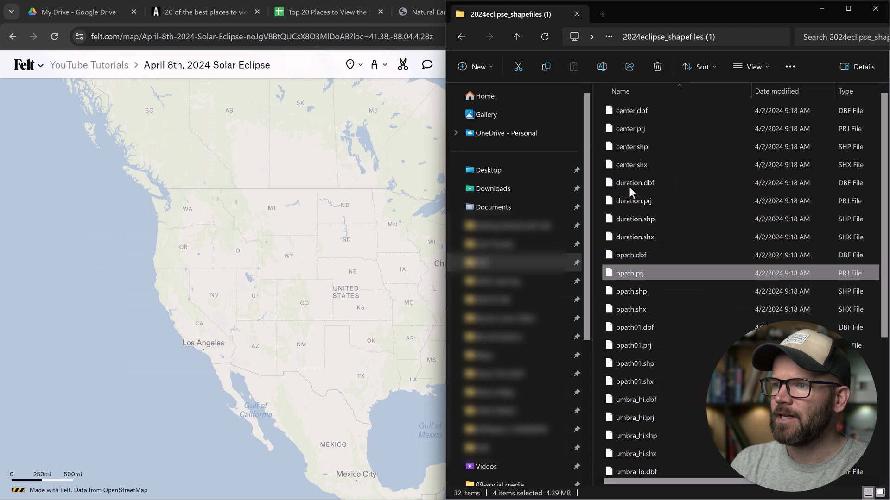
left_click(625, 183)
left_click(630, 237, "shift")
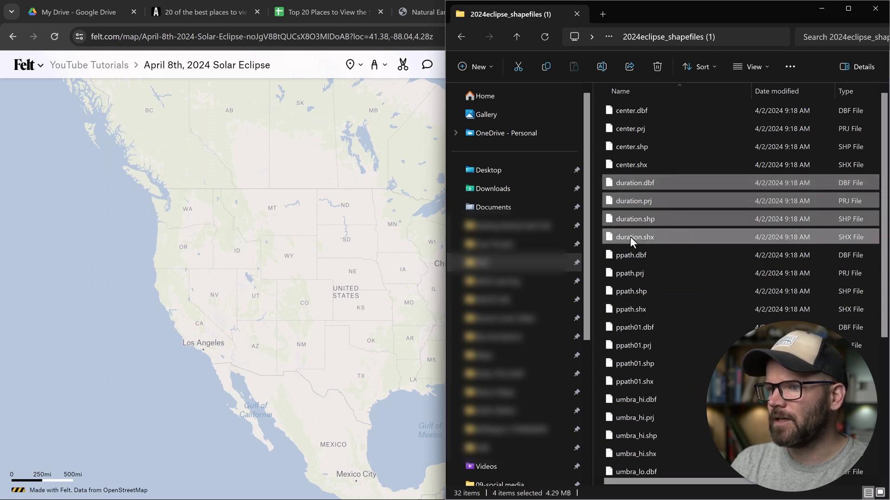
left_click_drag(626, 184, 354, 323)
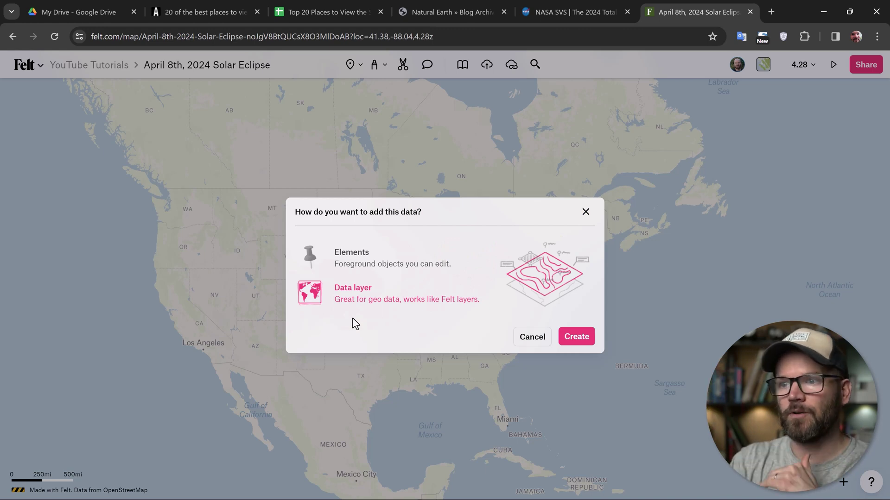
left_click(576, 337)
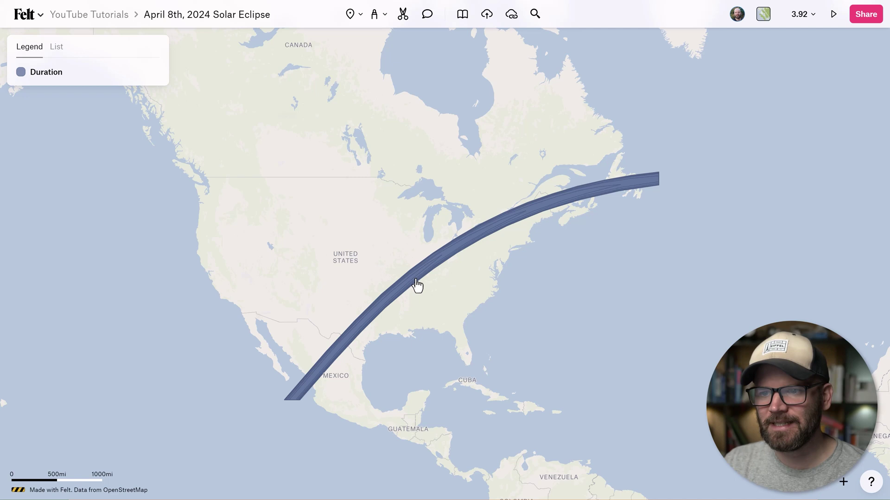
Open the Duration layer's data table and review its values, 240 down to 30.
left_click(52, 81)
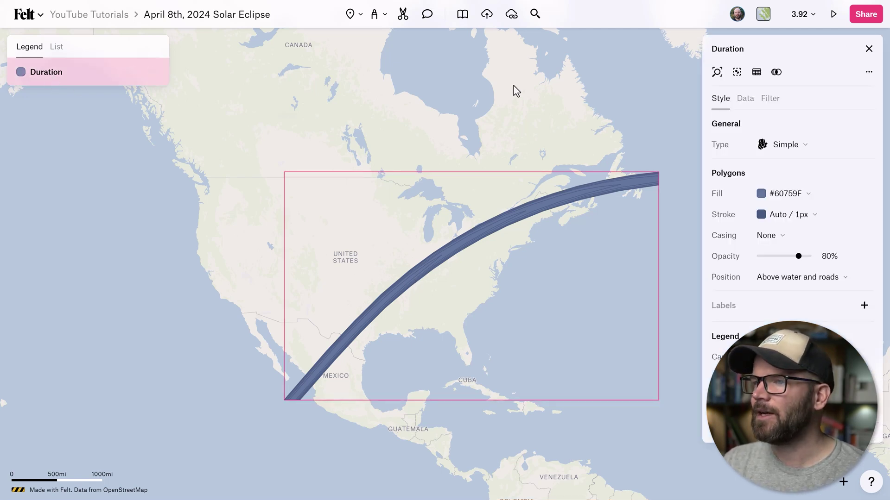
left_click(756, 75)
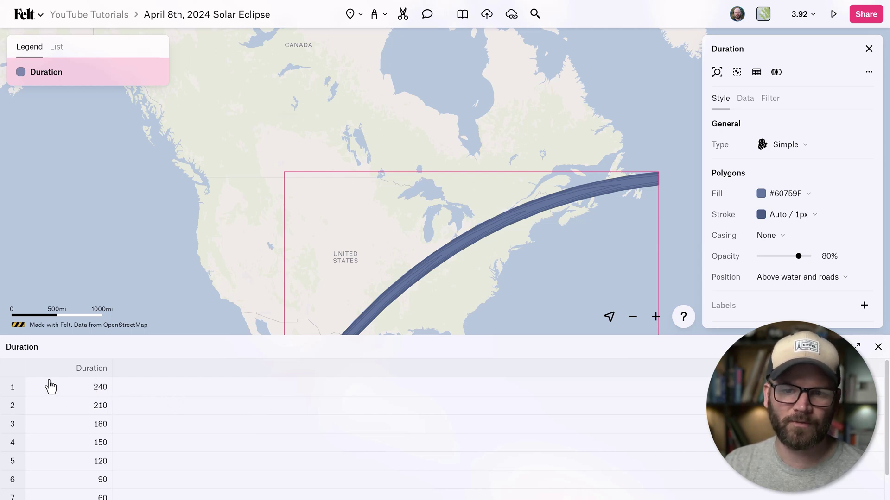
scroll(52, 390, "down", 1)
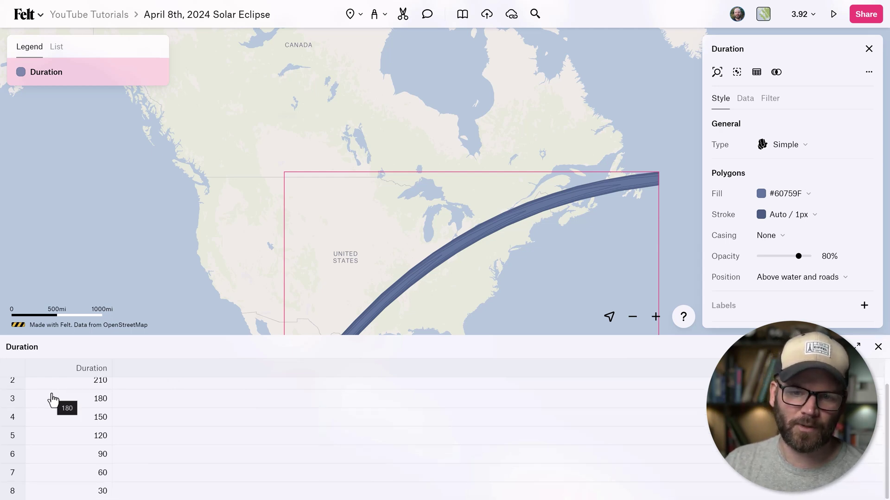
scroll(63, 415, "up", 1)
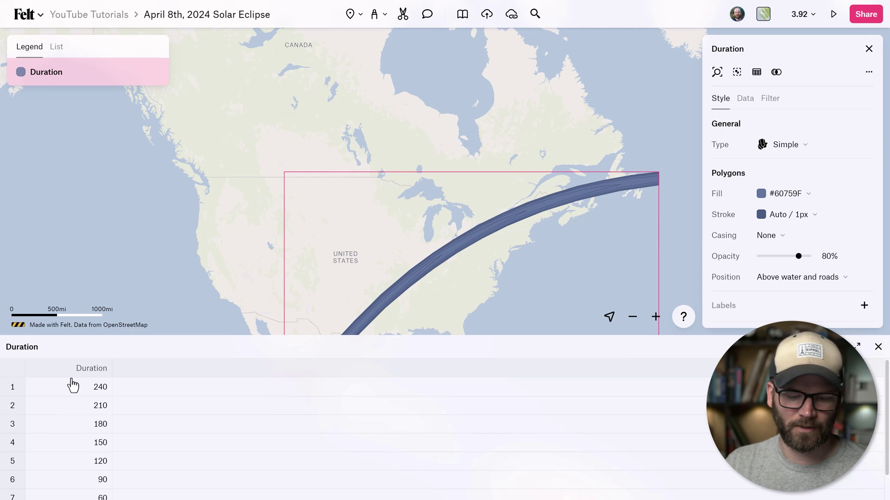
key("Escape")
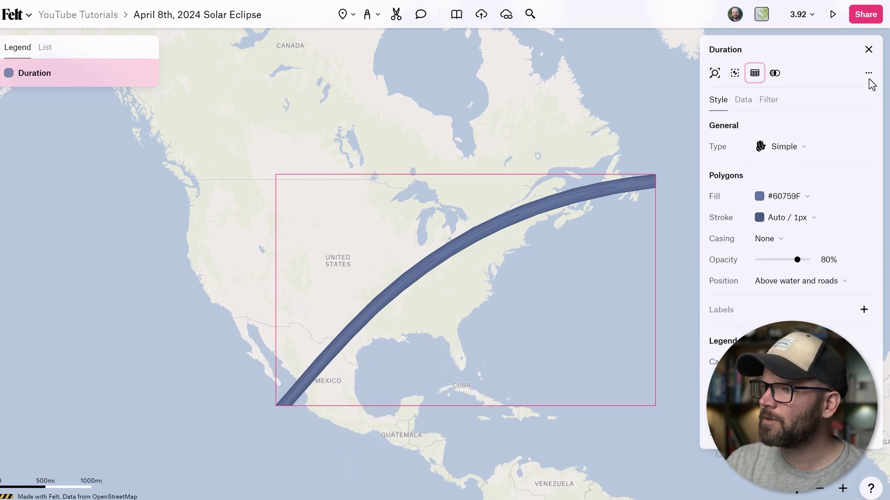
Switch the Duration style to Categories and check which categories are shown.
left_click(786, 145)
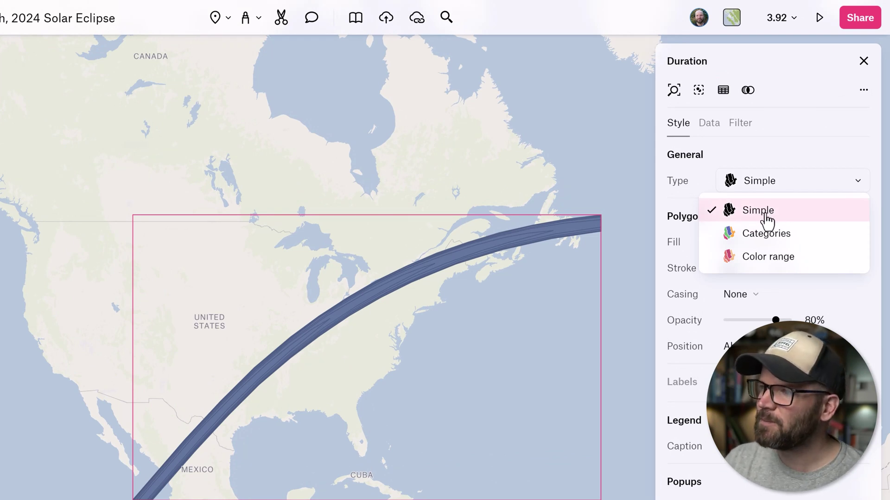
left_click(774, 233)
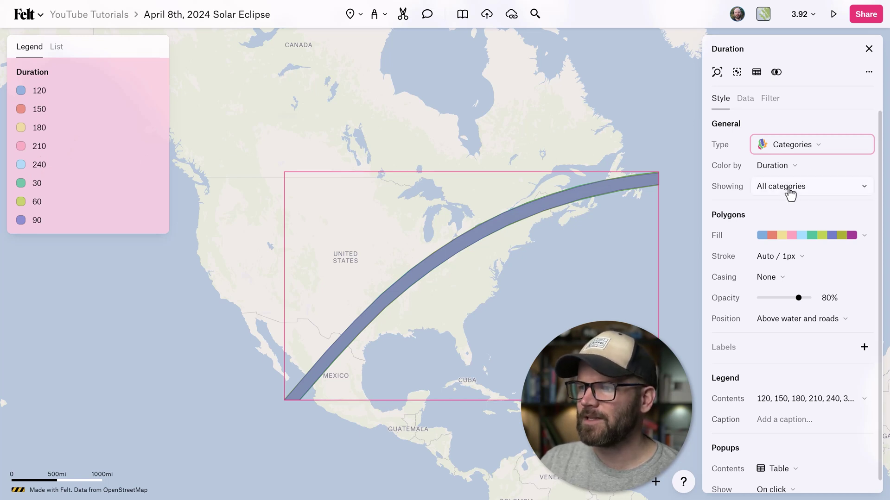
left_click(773, 190)
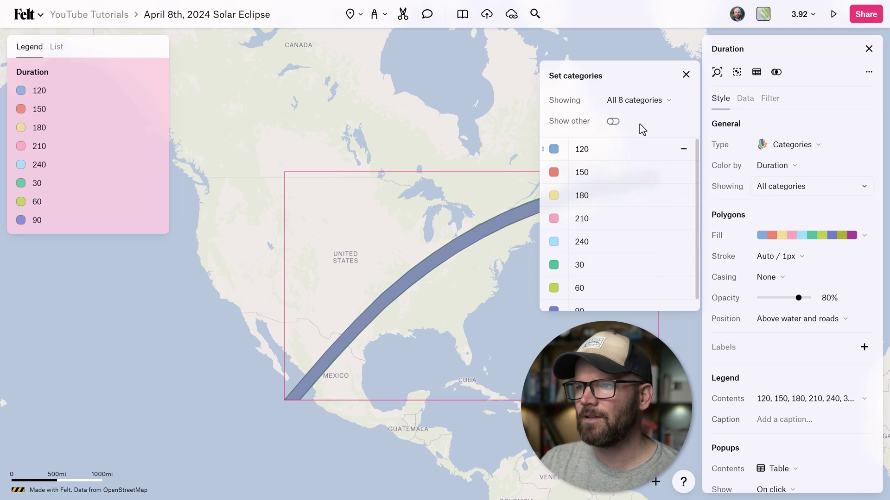
left_click(650, 103)
left_click(651, 105)
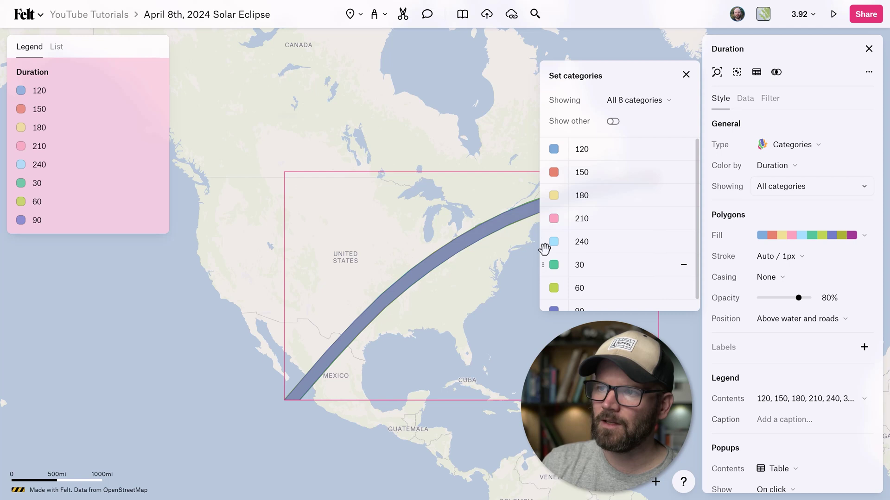
Reorder the categories so 30, 60 and 90 come first, ascending.
left_click_drag(544, 248, 552, 145)
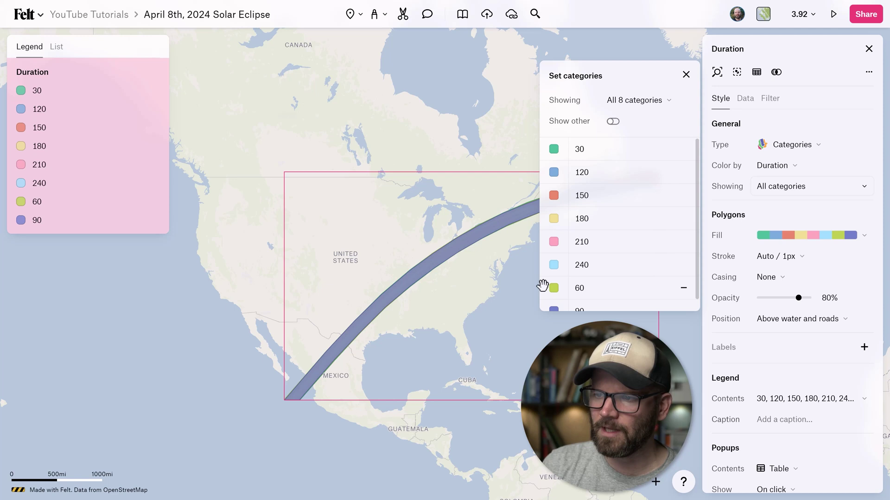
left_click_drag(543, 287, 549, 163)
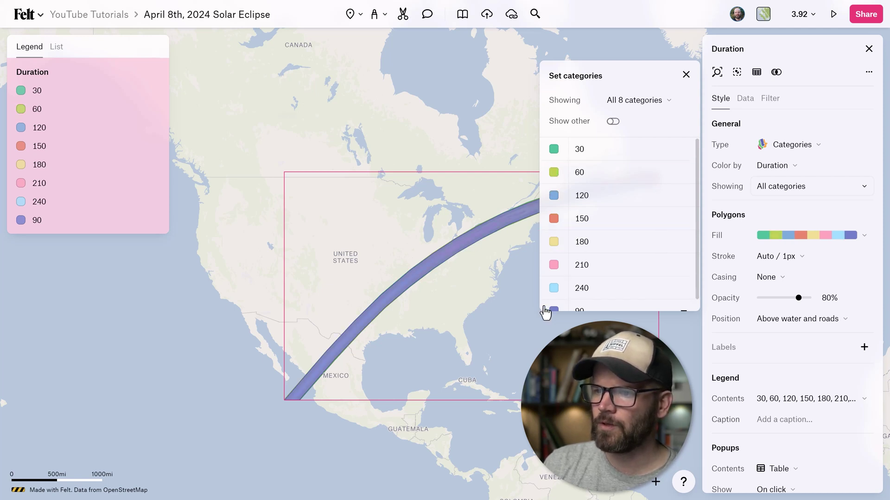
left_click_drag(545, 312, 552, 183)
left_click(554, 184)
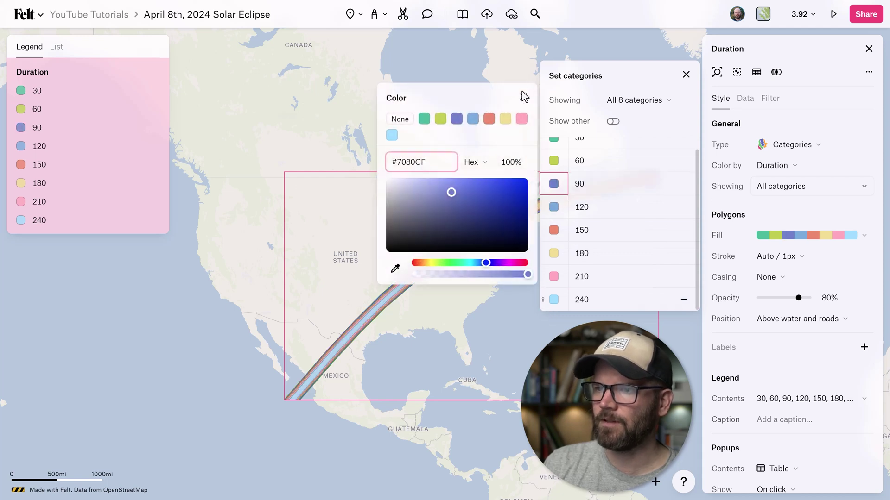
left_click(555, 268)
scroll(610, 245, "up", 1)
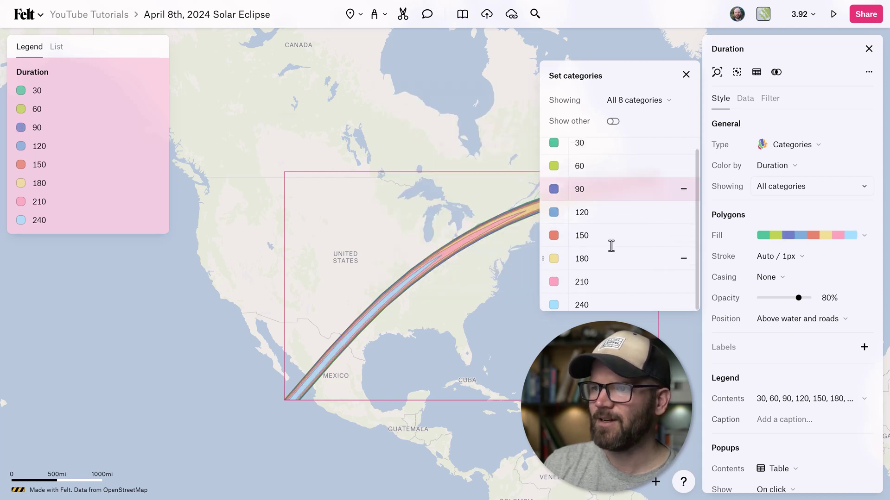
Apply the red-to-teal fill palette, reversed so 30 is teal and 240 orange.
left_click(241, 357)
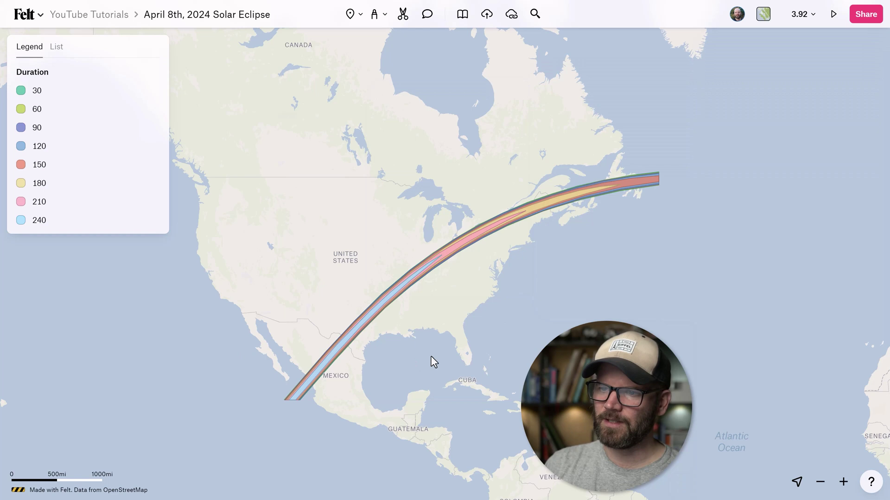
scroll(566, 314, "right", 1)
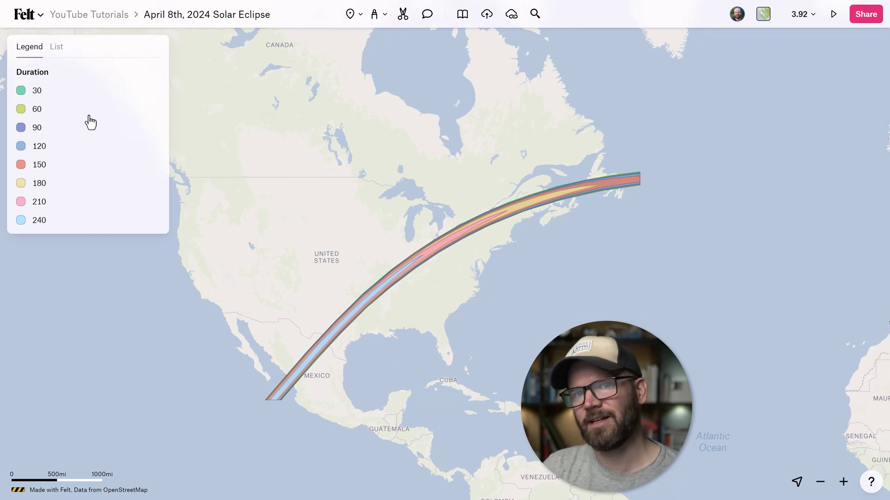
left_click(38, 75)
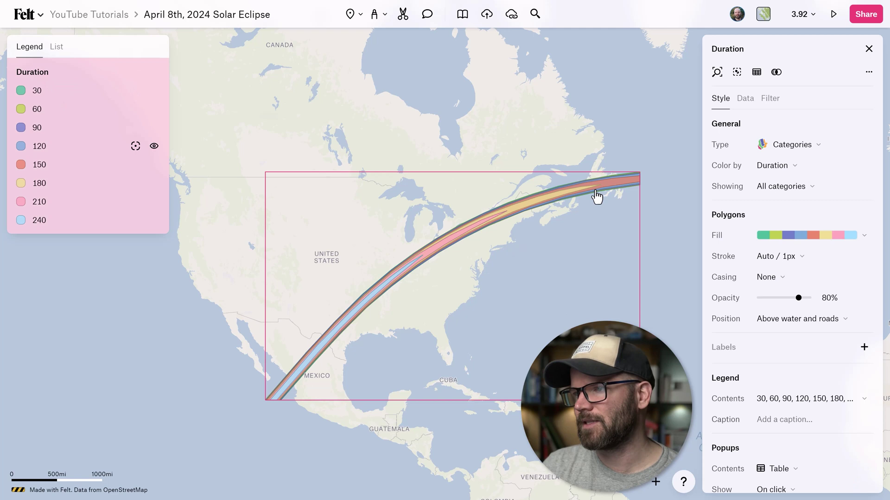
left_click(838, 241)
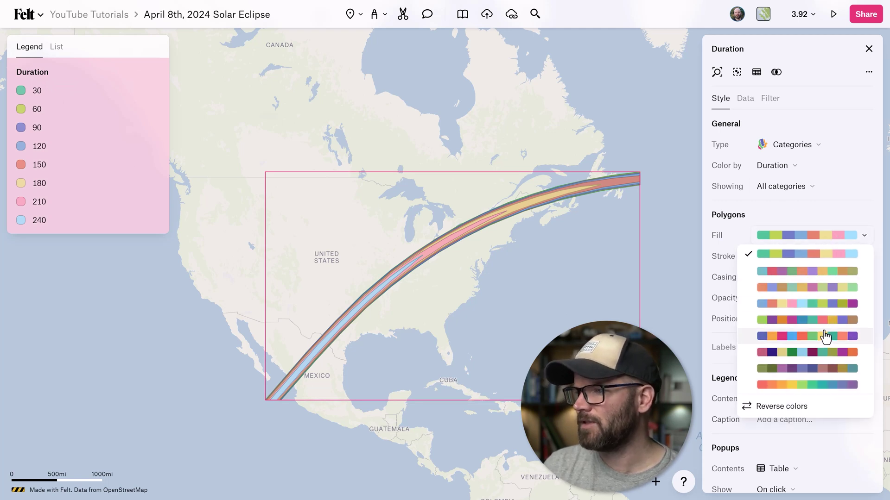
scroll(827, 329, "down", 1)
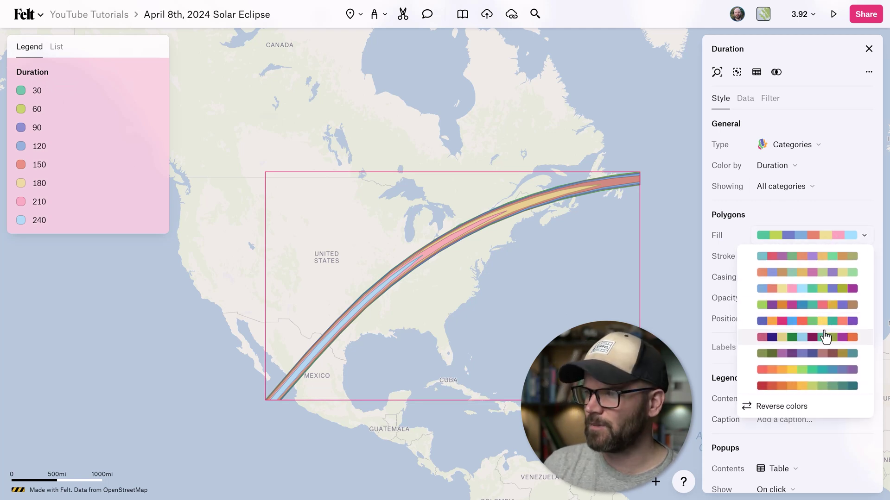
left_click(812, 392)
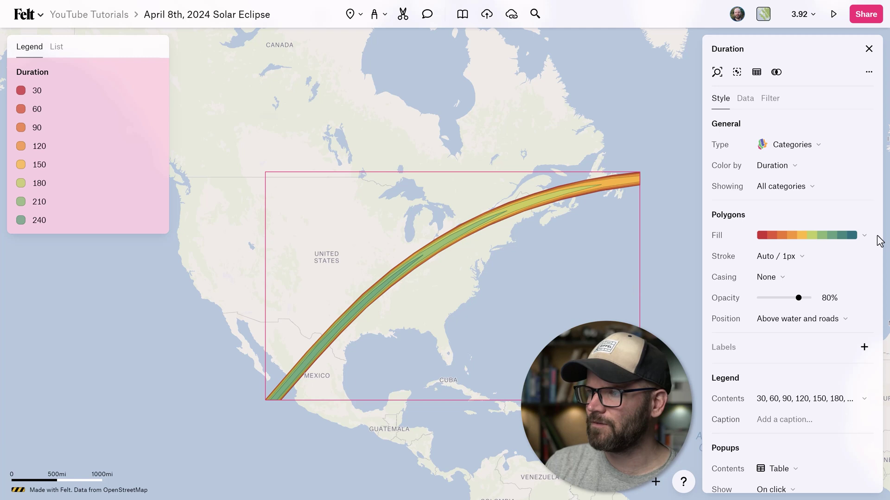
left_click(846, 237)
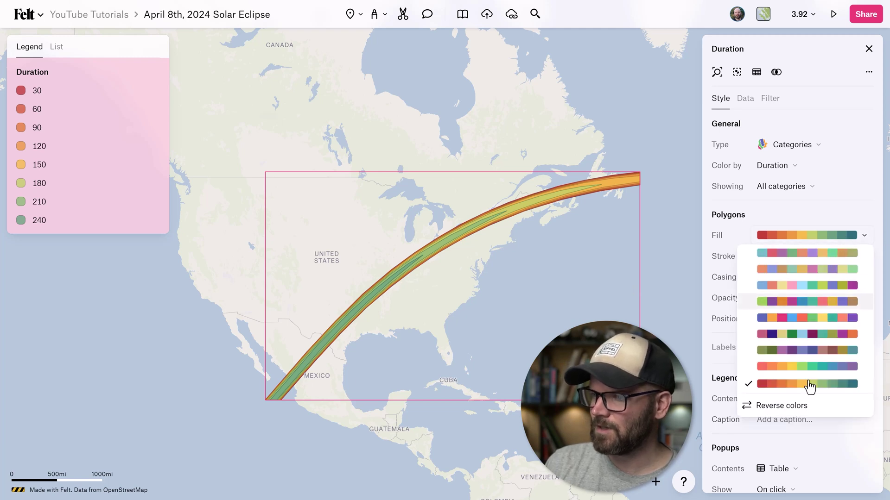
left_click(802, 413)
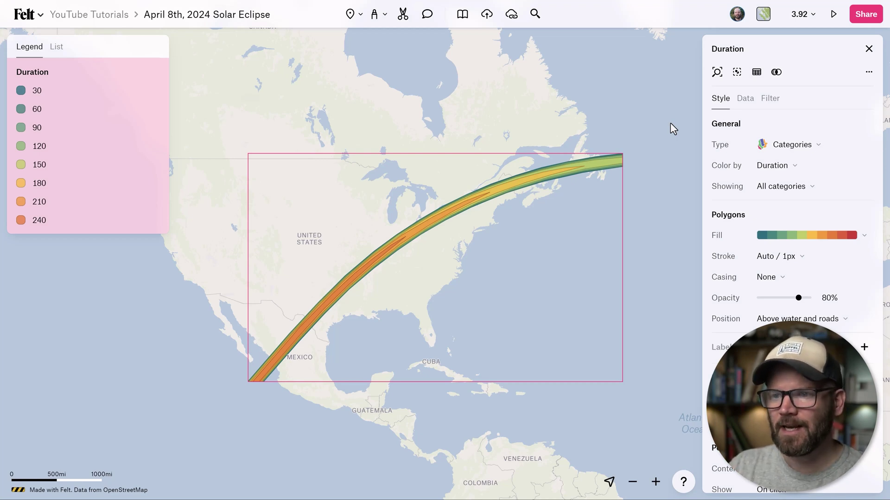
Close the Duration style settings and switch back to the Felt map and 11-map data folder.
key("Escape")
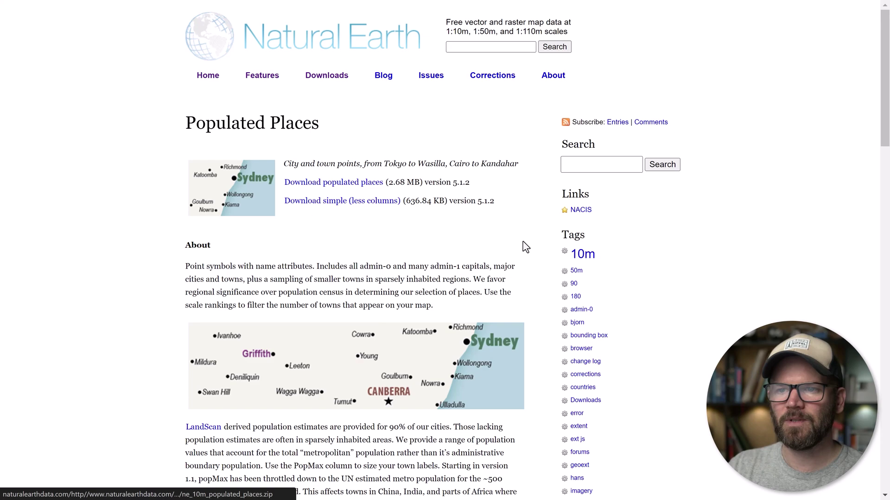
key("alt+Tab")
key("alt+Tab")
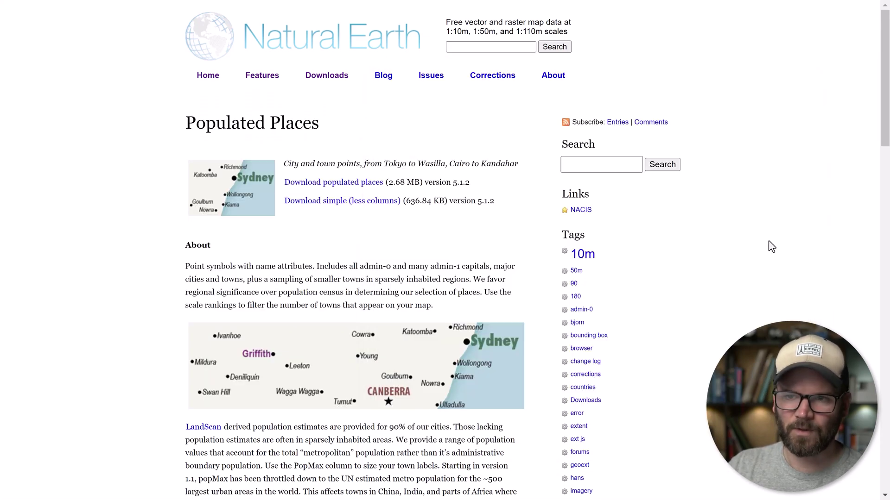
key("ctrl+Tab")
key("alt+Tab")
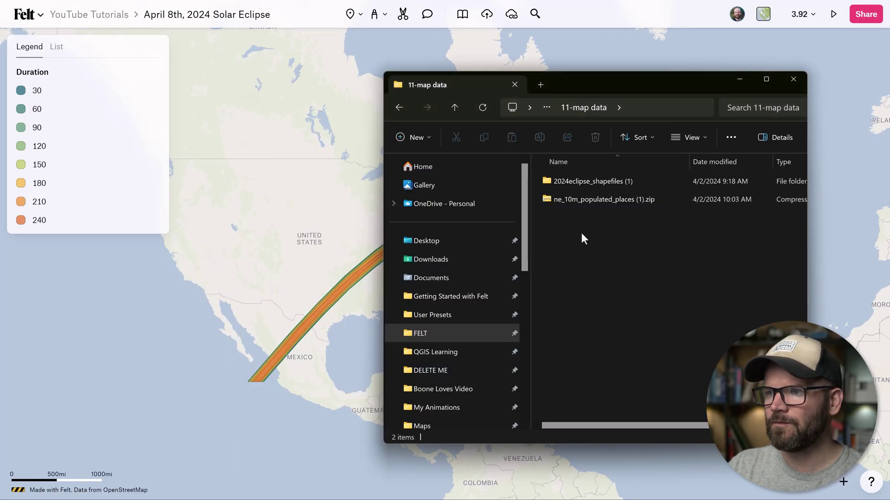
Add ne_10m_populated_places (1).zip to the Felt map as a data layer.
left_click(560, 199)
left_click_drag(560, 196, 293, 250)
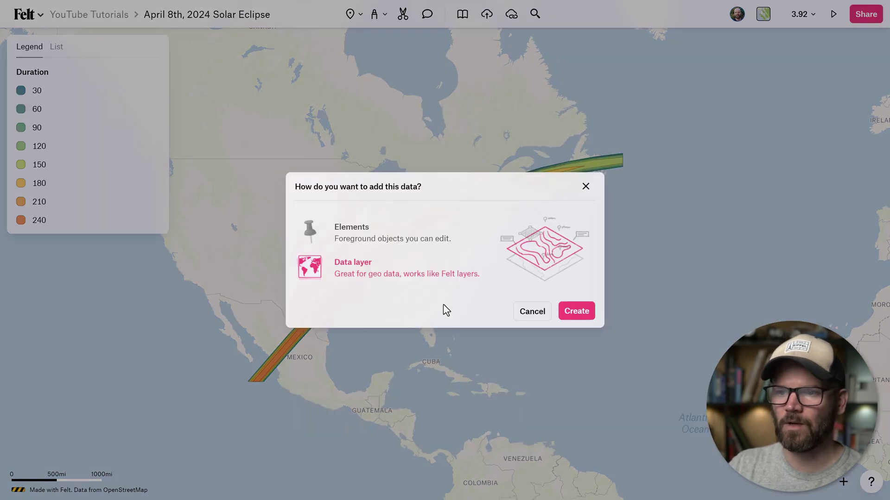
left_click(577, 312)
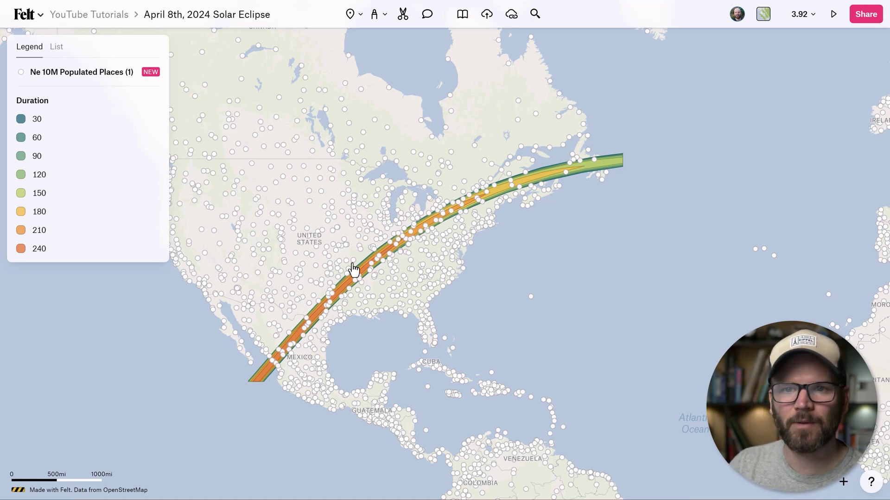
Intersect populated places with Duration on features on screen, outputting 'Populated Places in the Path'.
left_click(54, 79)
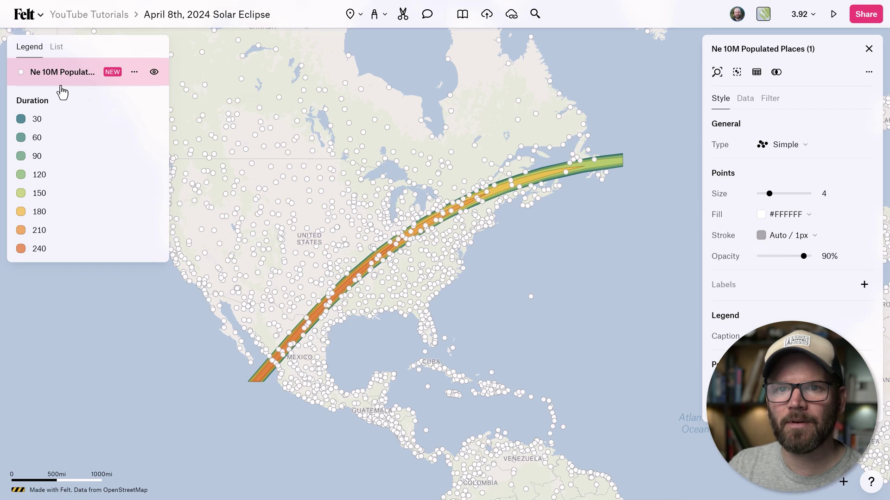
left_click(777, 73)
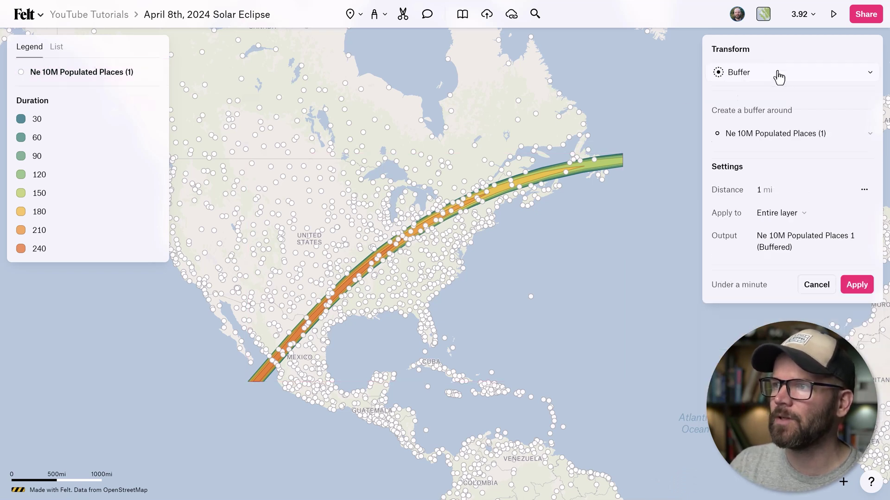
left_click(768, 77)
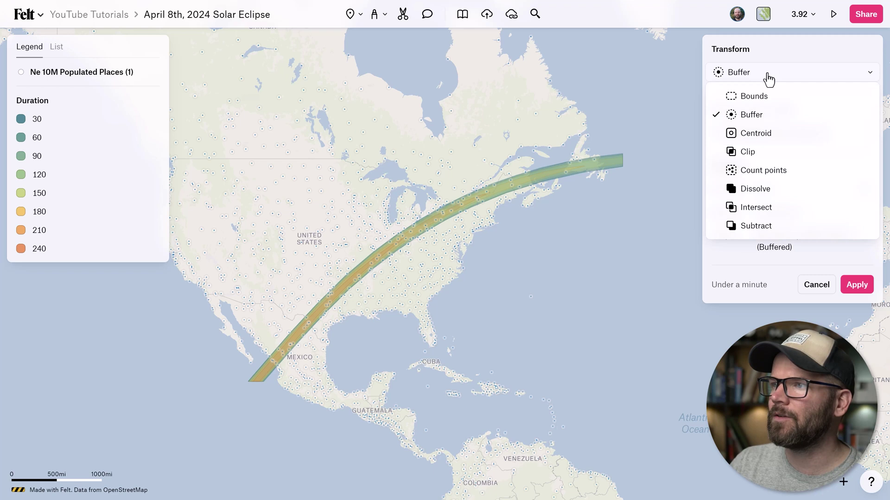
left_click(756, 209)
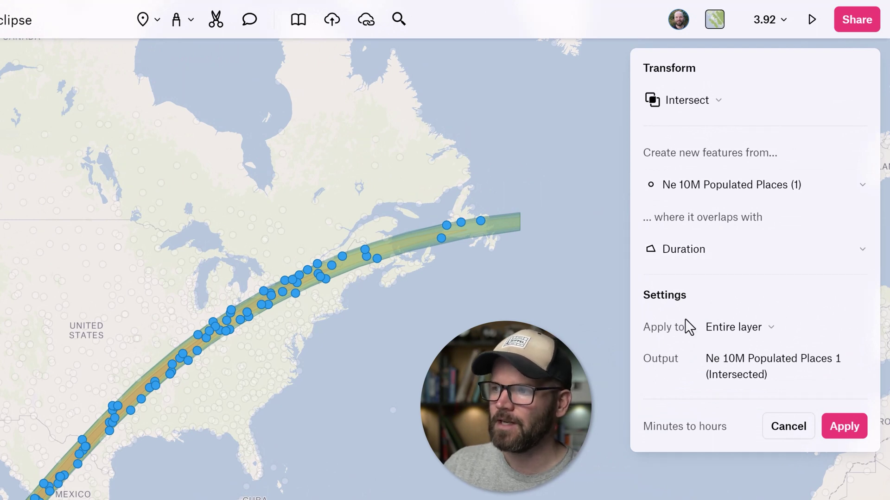
left_click(731, 334)
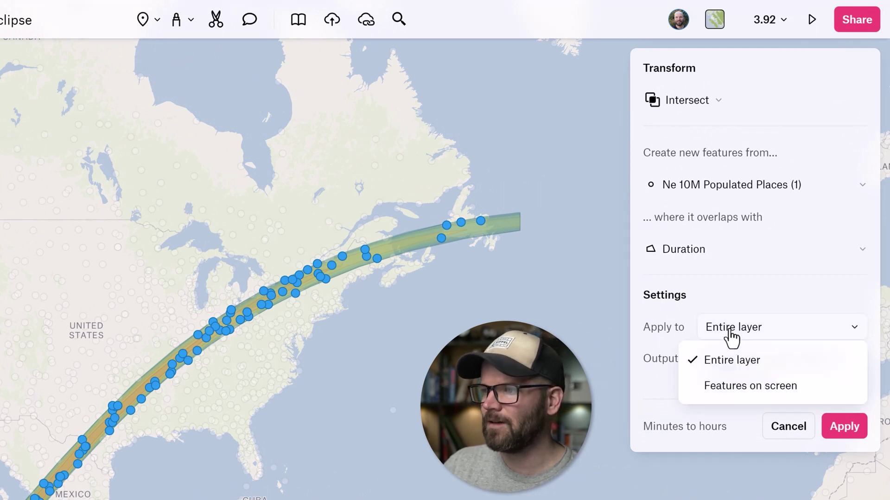
left_click(741, 393)
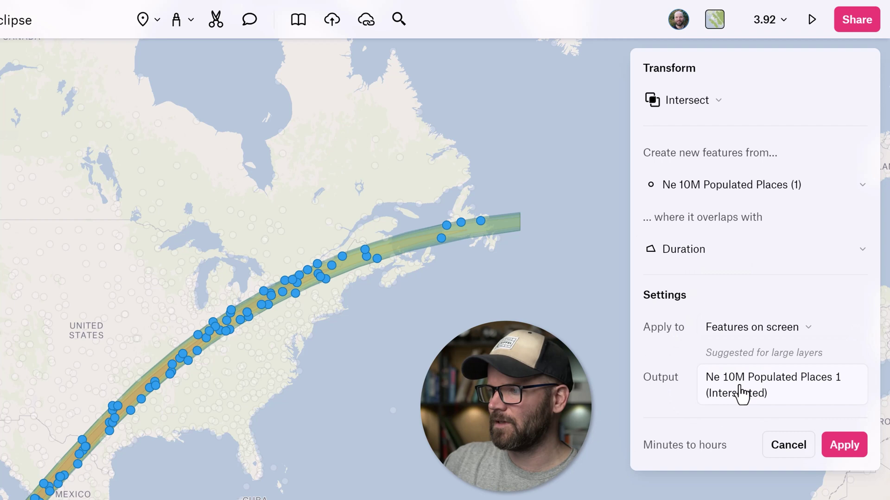
left_click(743, 376)
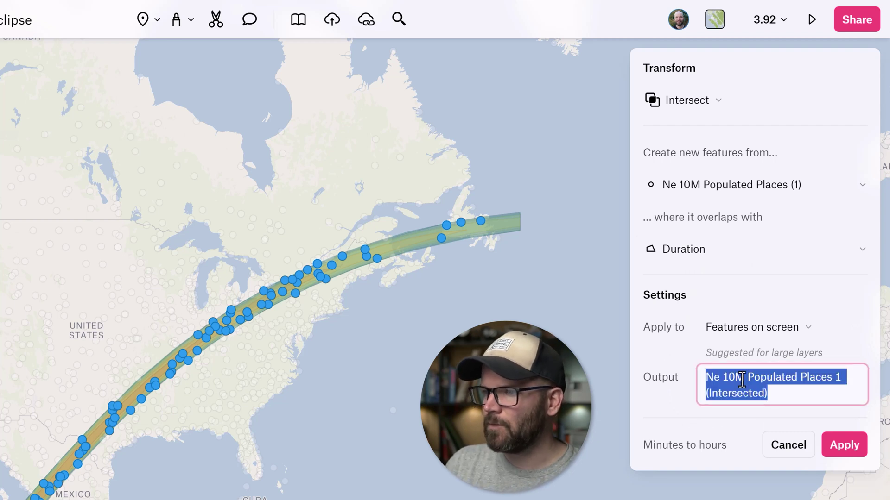
type("Po")
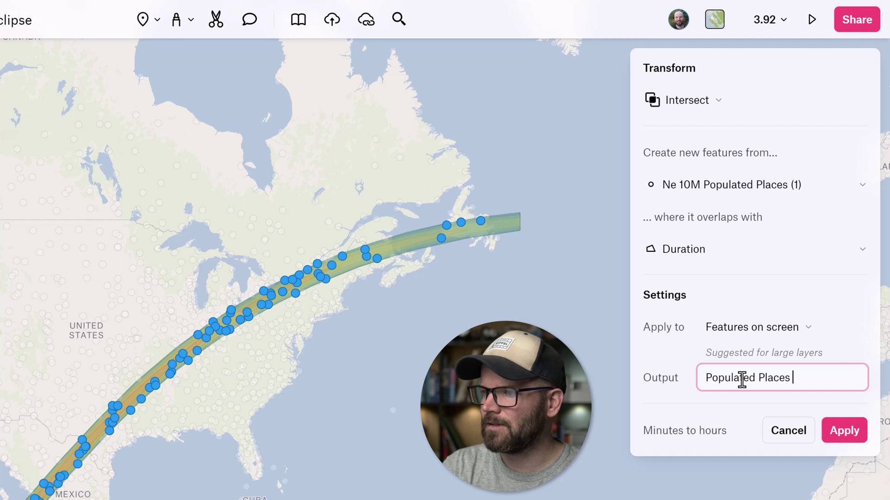
left_click(844, 431)
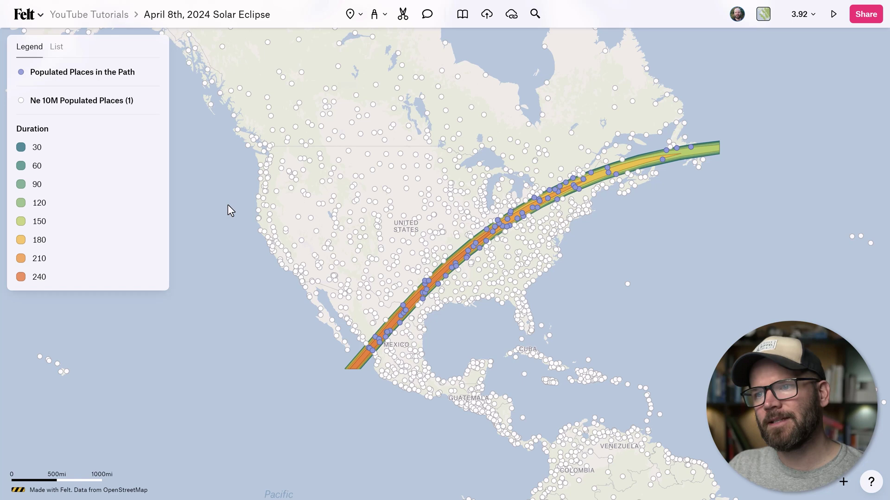
Delete the full populated places layer and fill the in-path points dark grey #333333.
left_click(77, 101)
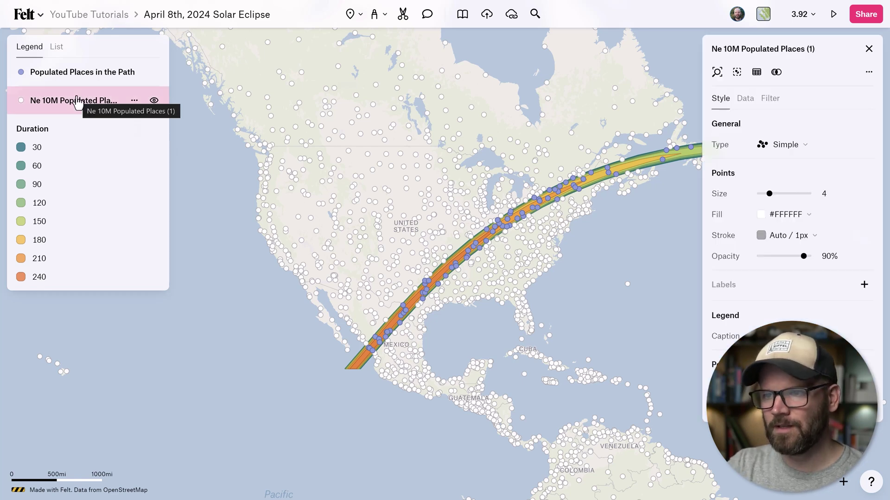
key("Delete")
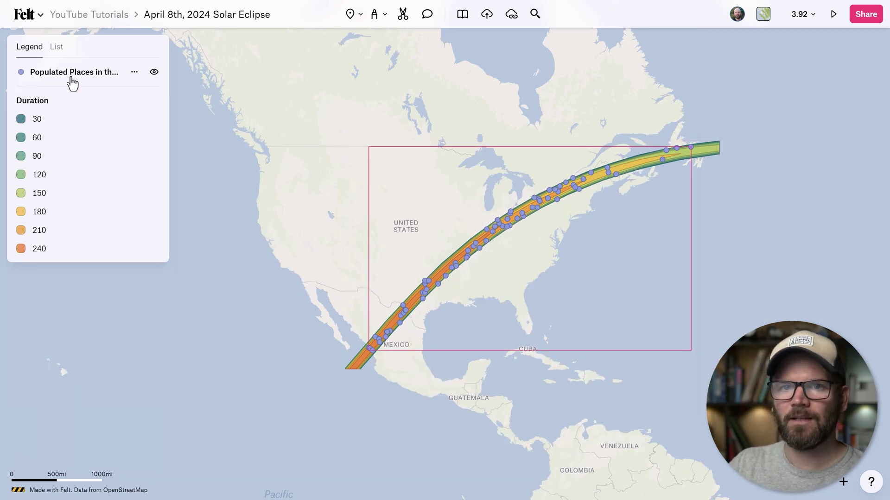
left_click(73, 77)
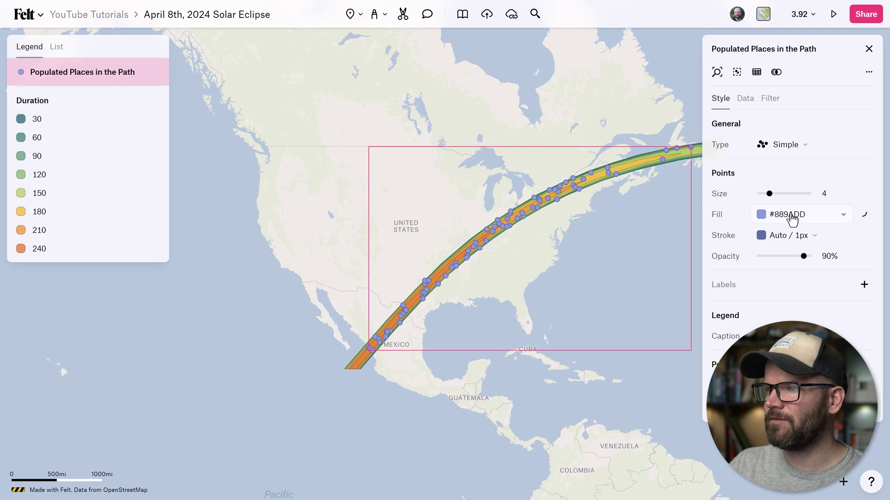
left_click(792, 218)
left_click(587, 174)
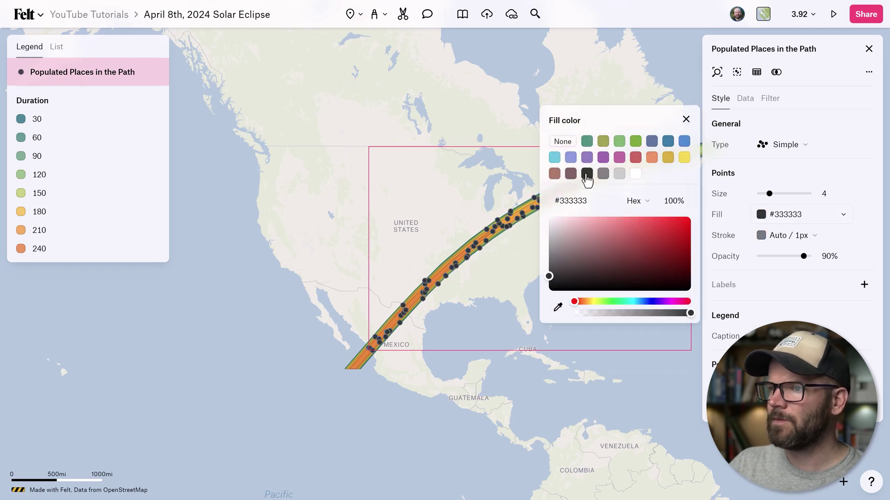
Give the in-path points white #FFFFFF outlines and set their size to 2.
left_click(782, 236)
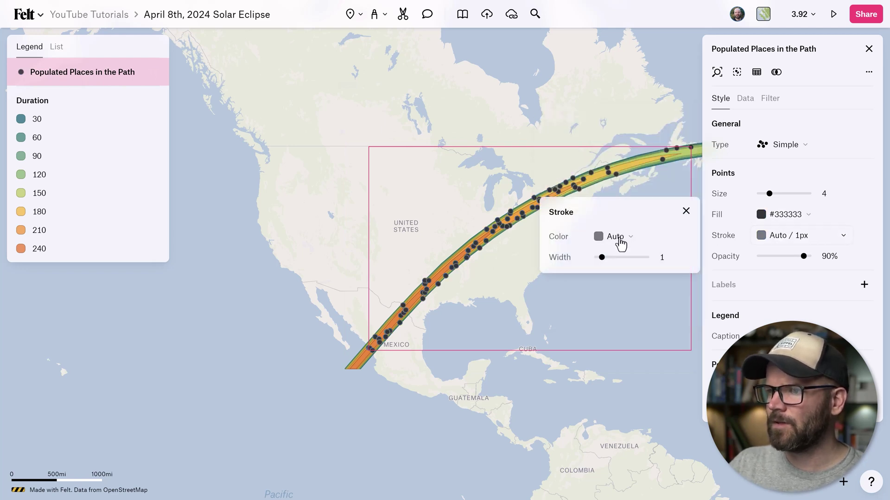
left_click(617, 240)
left_click(505, 195)
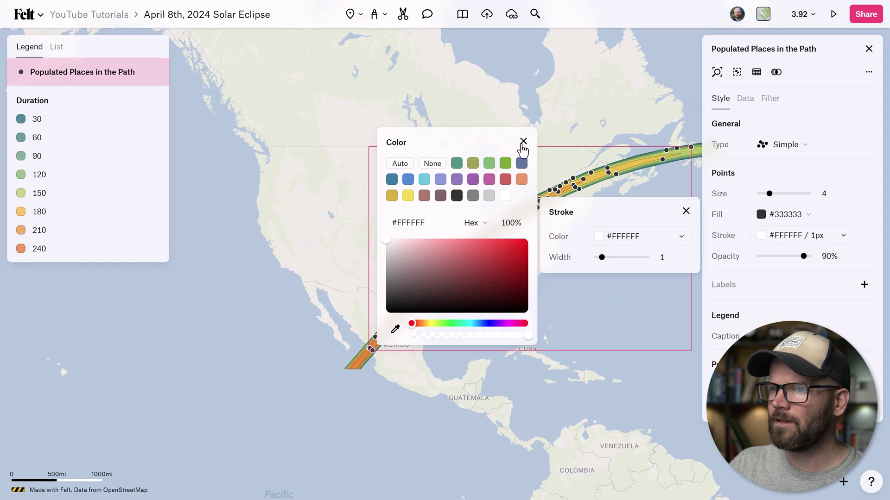
left_click(546, 154)
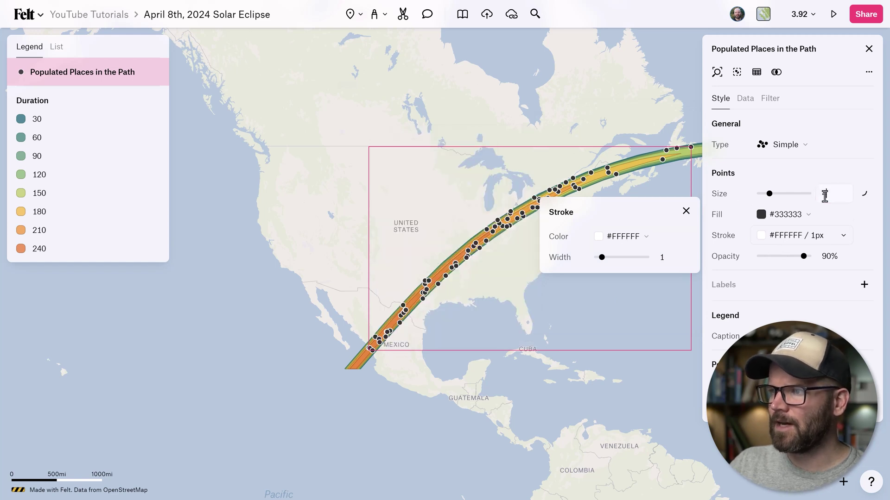
double_click(824, 195)
type("2")
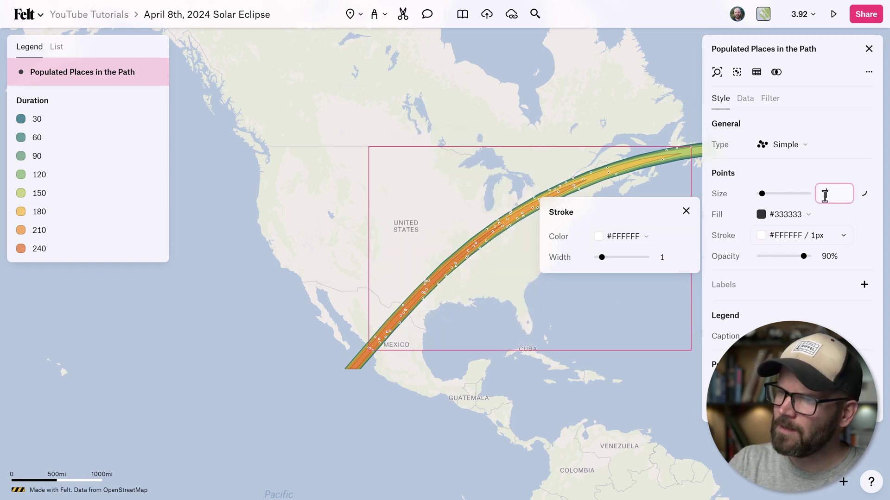
left_click(686, 212)
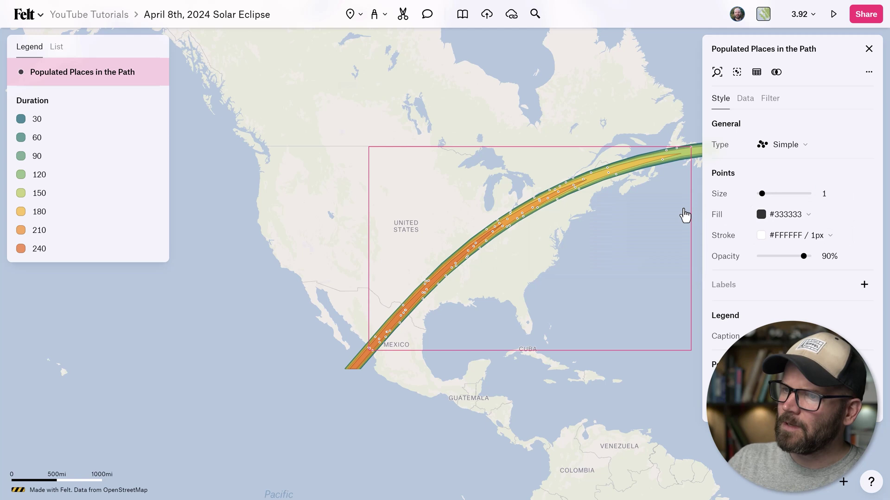
scroll(626, 379, "right", 5)
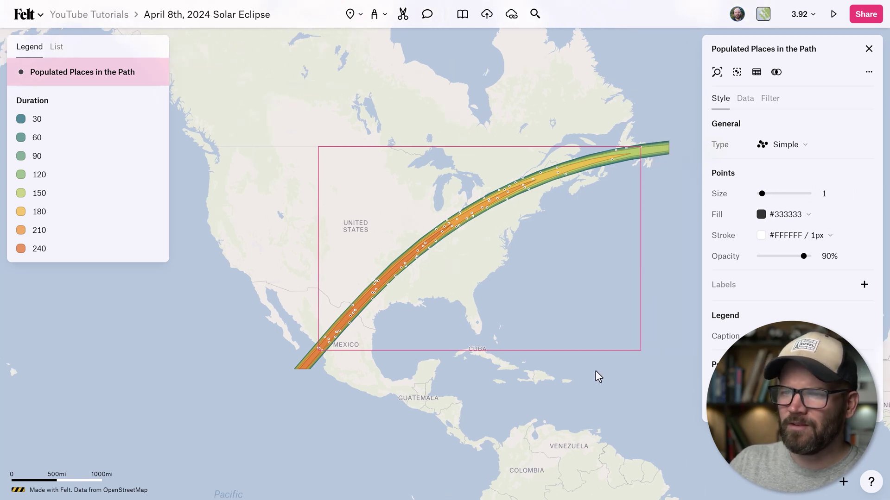
right_click(552, 368)
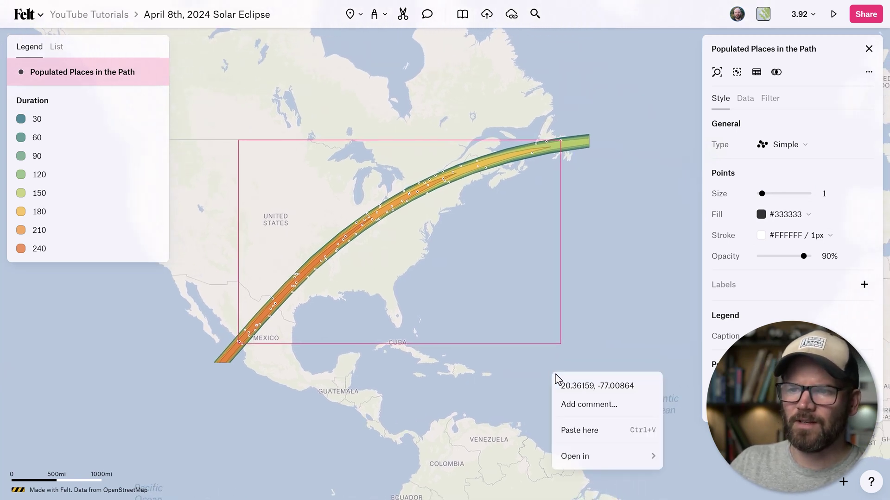
left_click(611, 348)
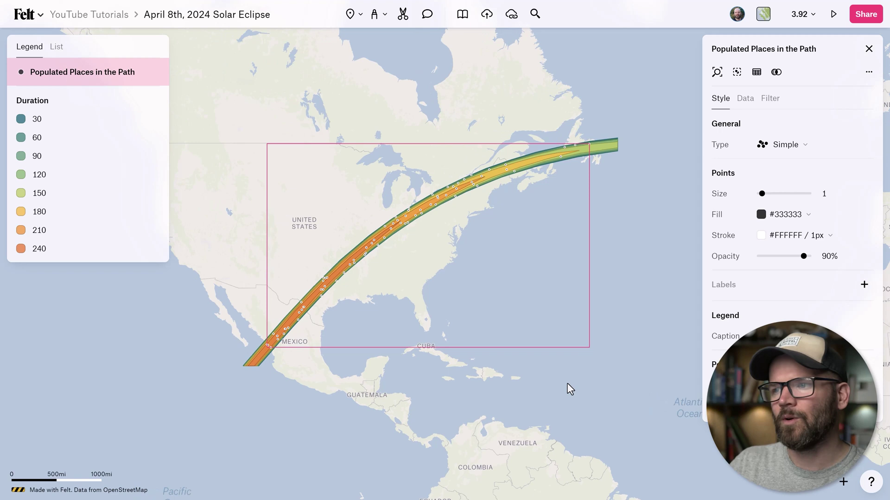
scroll(399, 264, "up", 3)
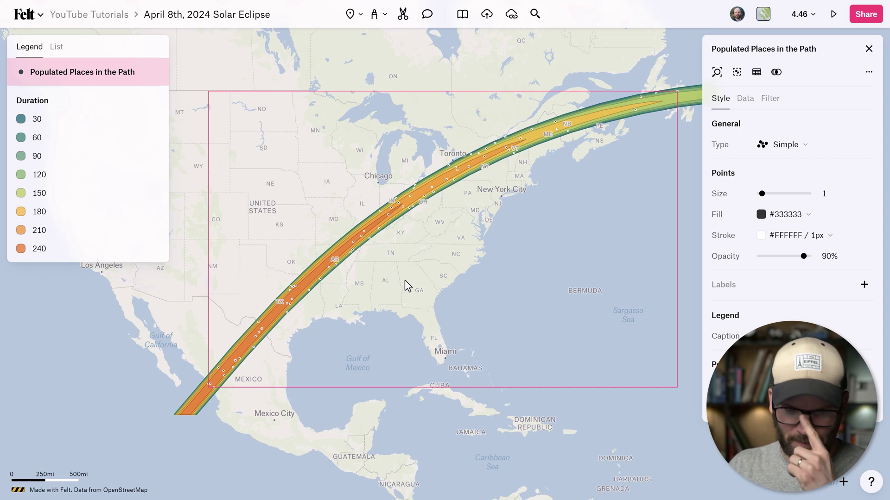
Leave fullscreen and open Astronomy.com's '20 of the best places' eclipse article from the Google results.
key("F11")
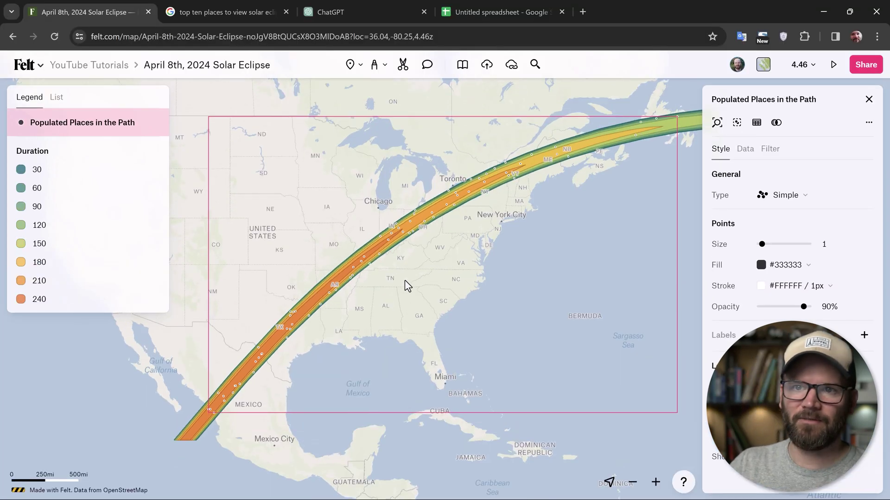
left_click(202, 13)
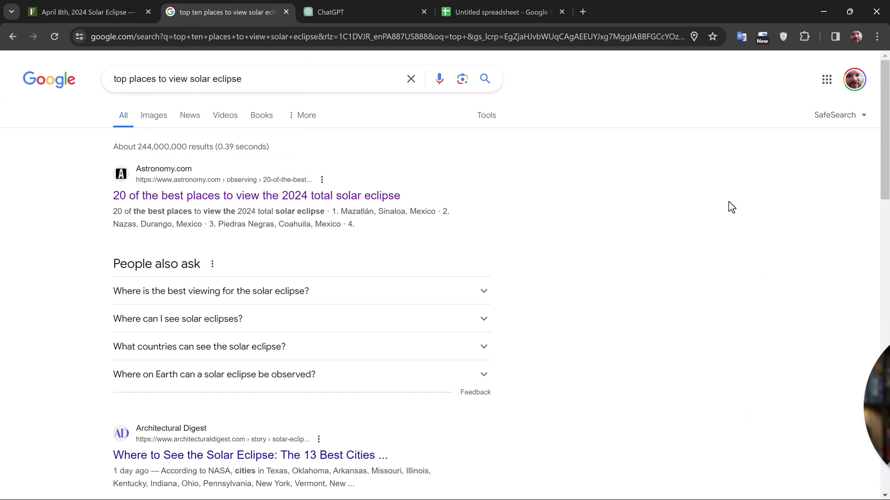
left_click(184, 200)
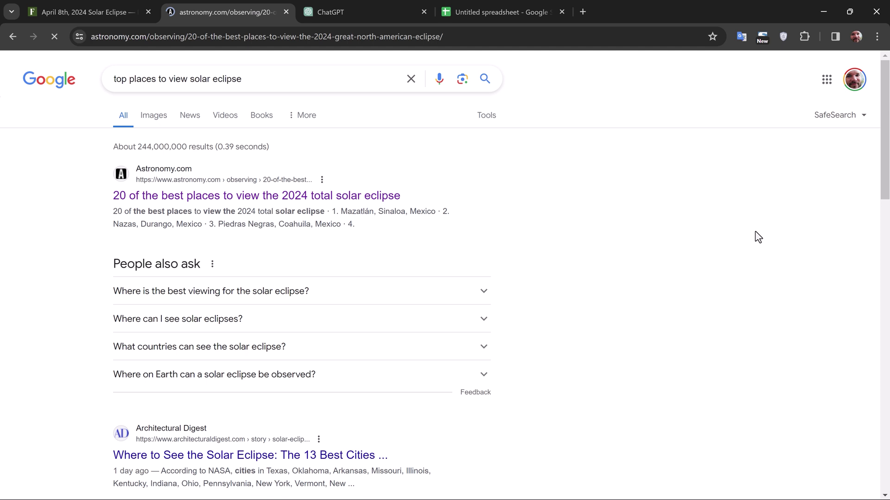
Scroll down to the Mazatlán entry and close the Eclipse Essentials popup ad.
scroll(434, 300, "down", 3)
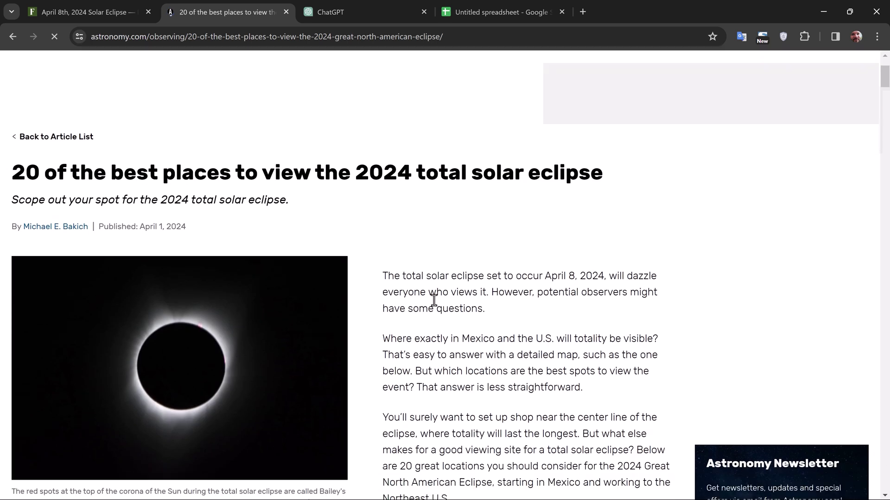
left_click_drag(885, 78, 887, 137)
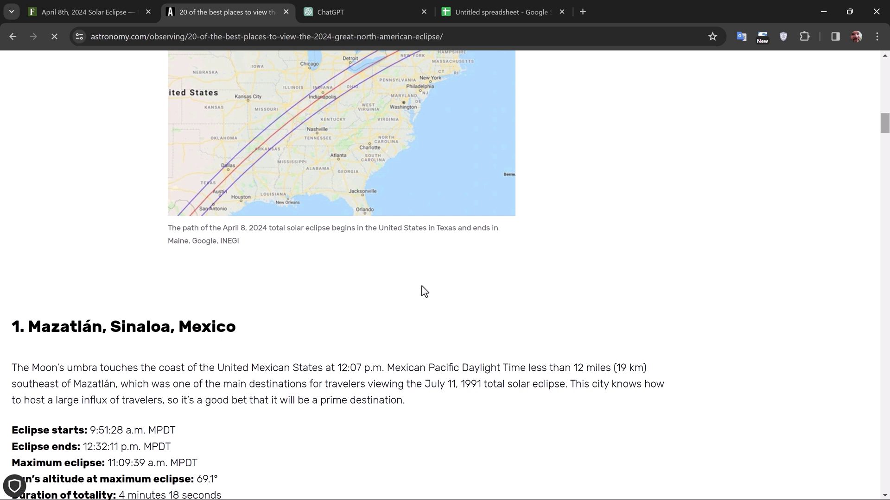
scroll(438, 254, "down", 3)
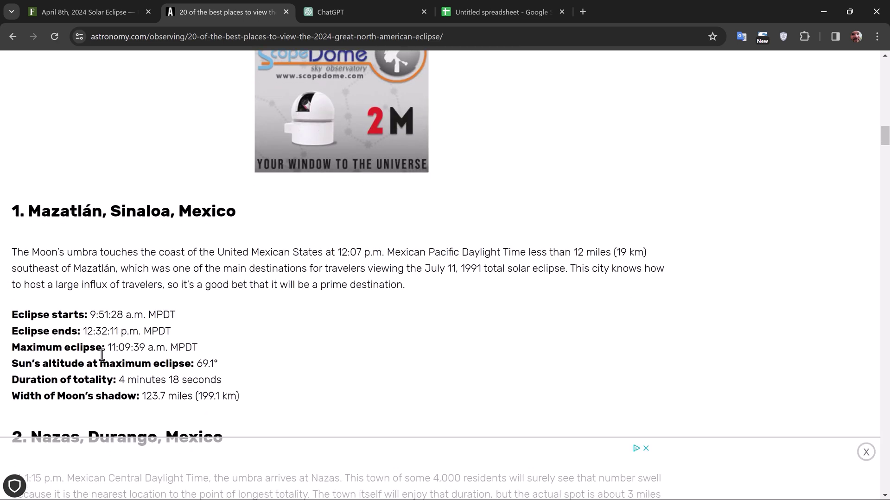
scroll(101, 354, "down", 1)
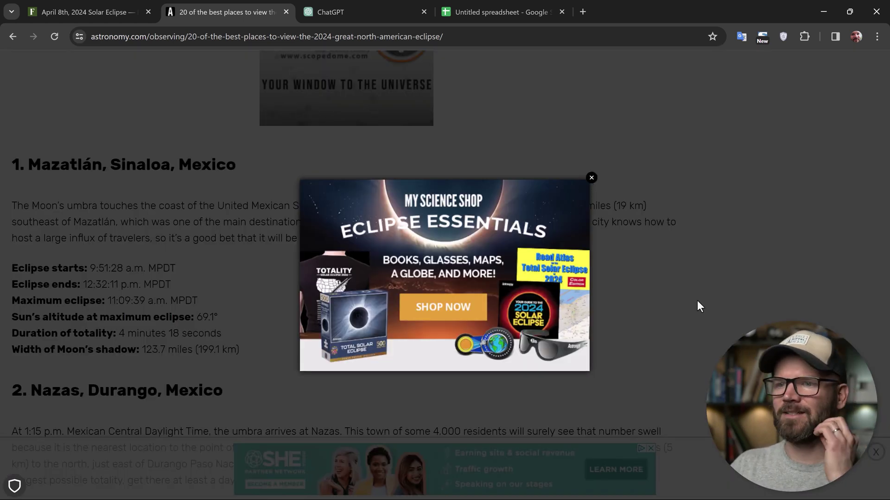
left_click(697, 302)
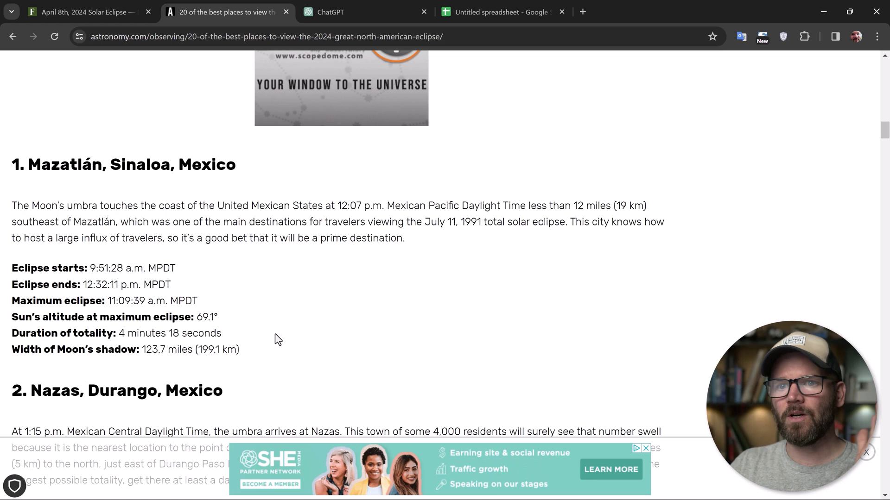
left_click(525, 15)
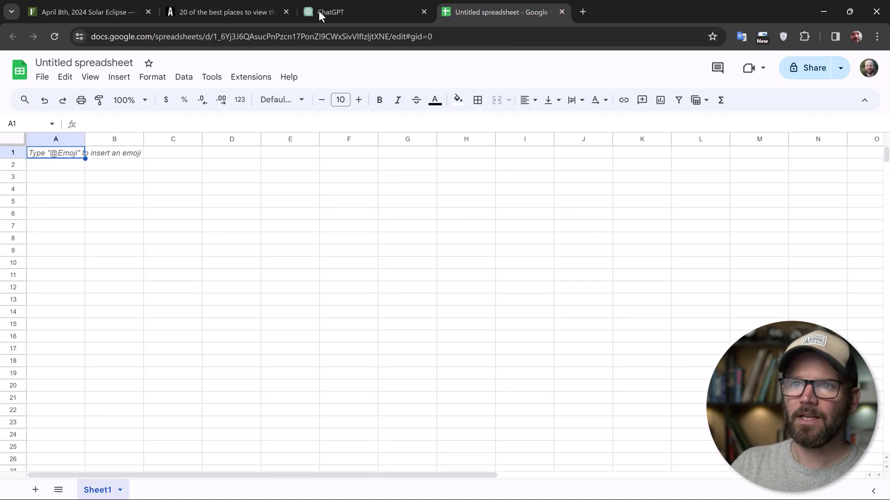
left_click(235, 19)
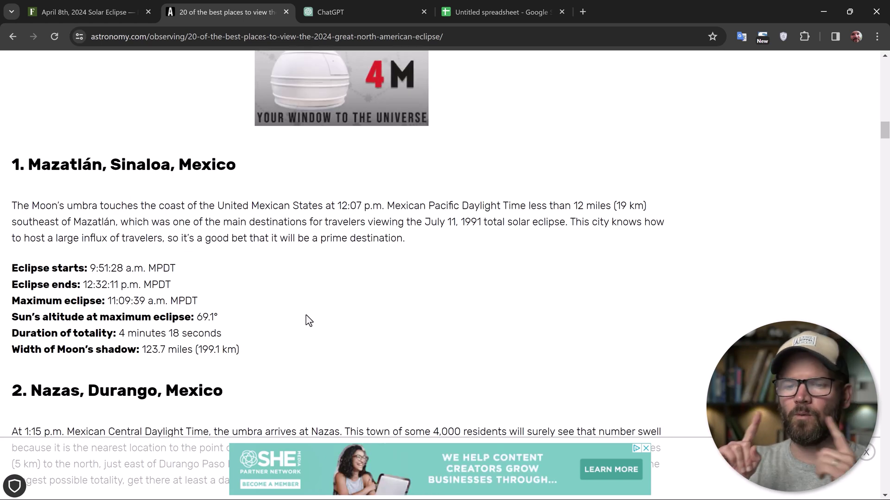
Scroll to the Nazas entry and select all of the article's text with Ctrl+A.
scroll(309, 320, "down", 3)
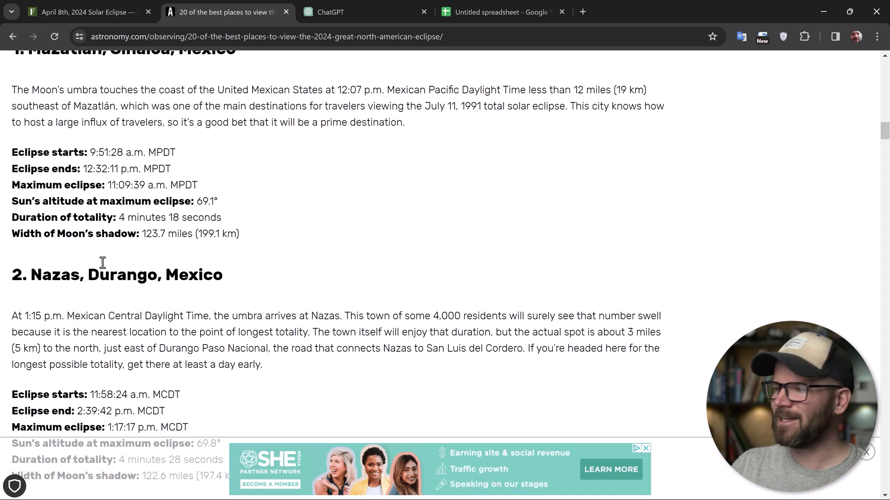
left_click(490, 10)
key("ctrl+2")
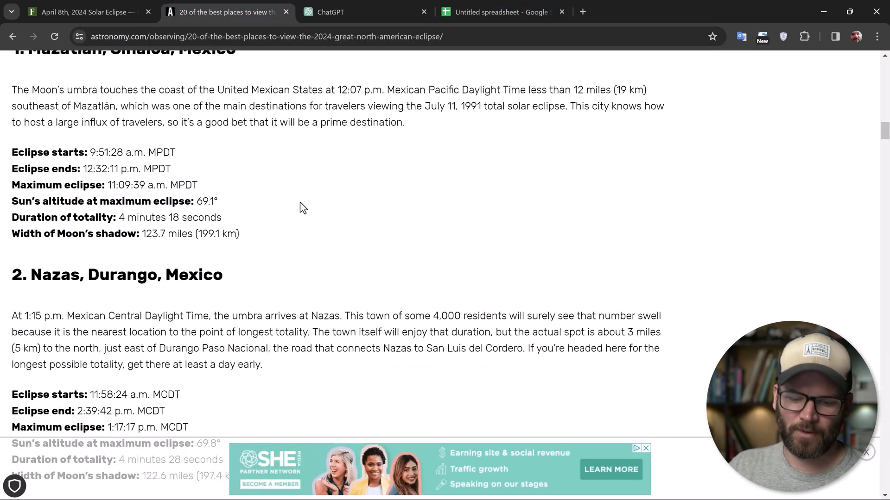
key("ctrl+a")
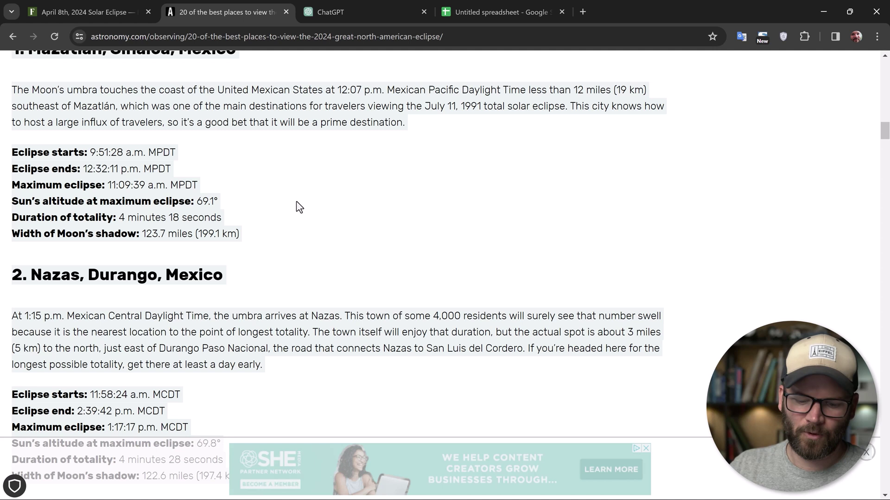
Ask ChatGPT to list the 20 places as City, State, Country columns and select the resulting table.
left_click(350, 13)
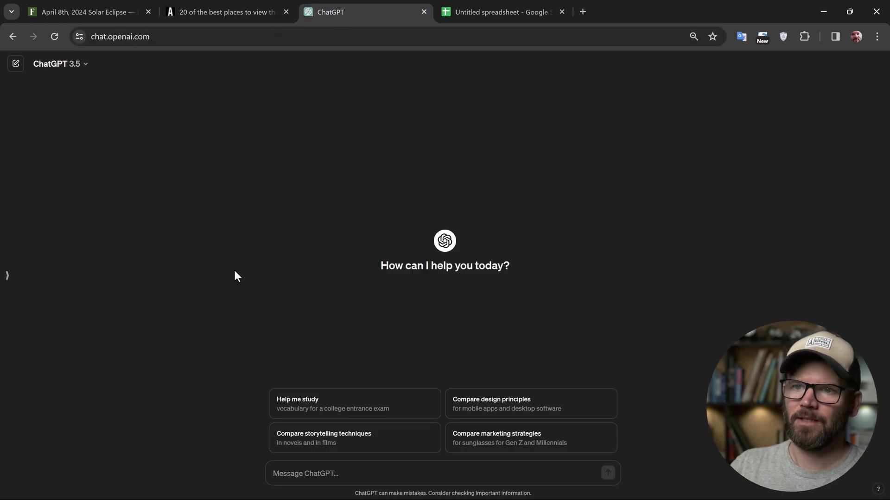
left_click(332, 469)
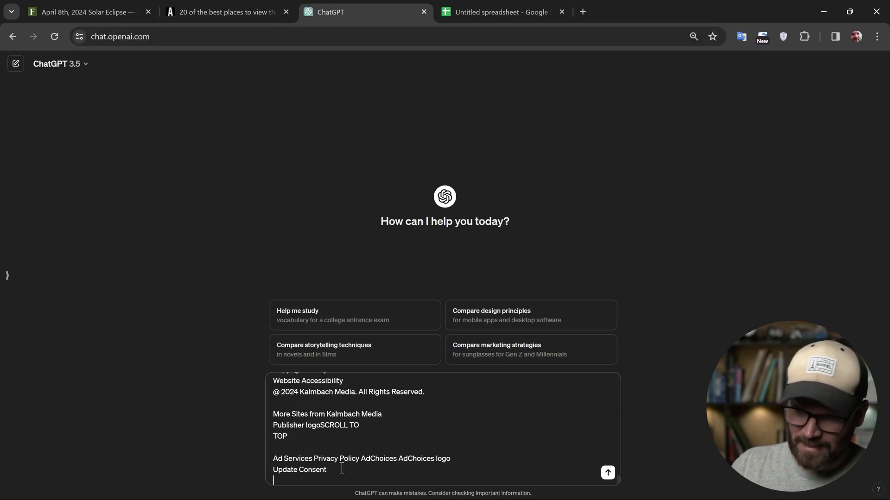
scroll(342, 465, "down", 2)
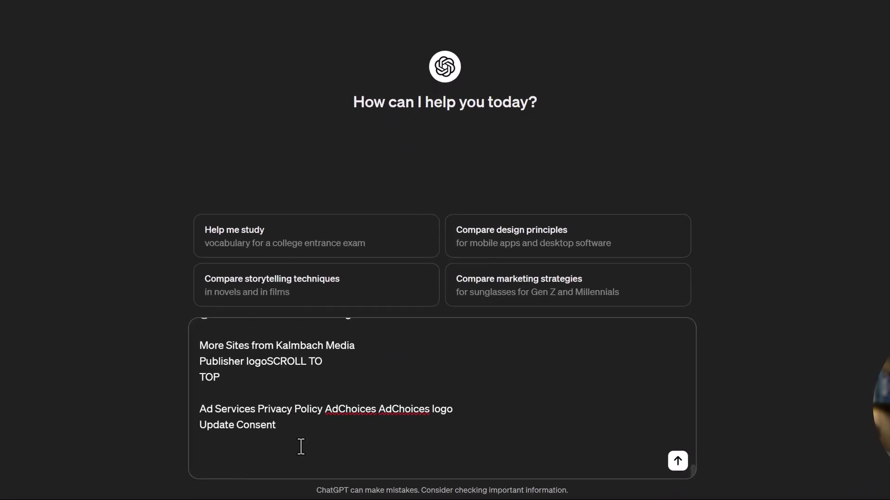
type("give a")
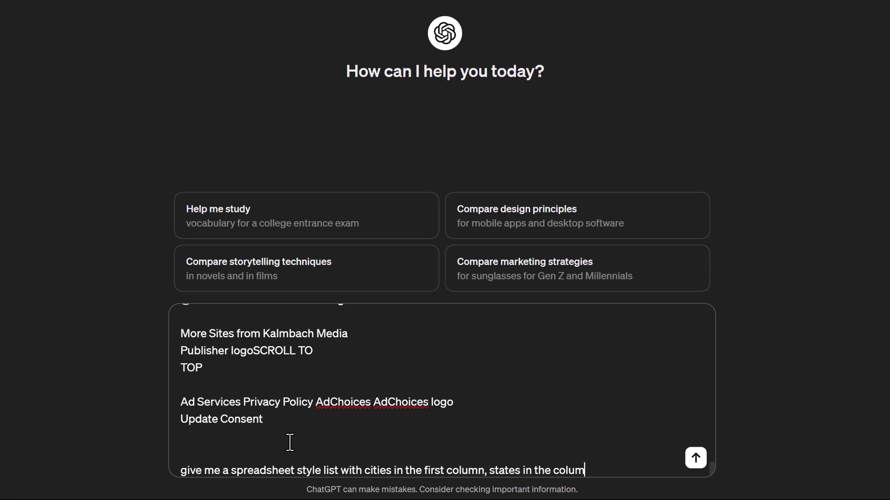
type("in the ")
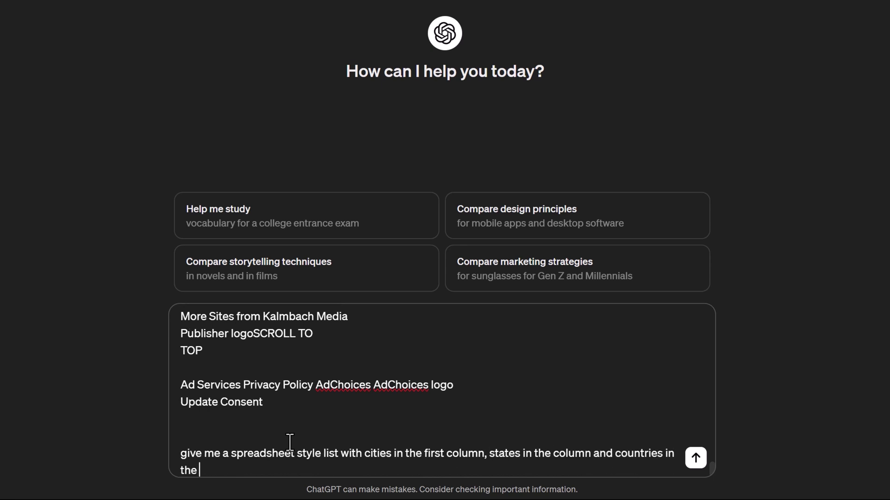
type("column")
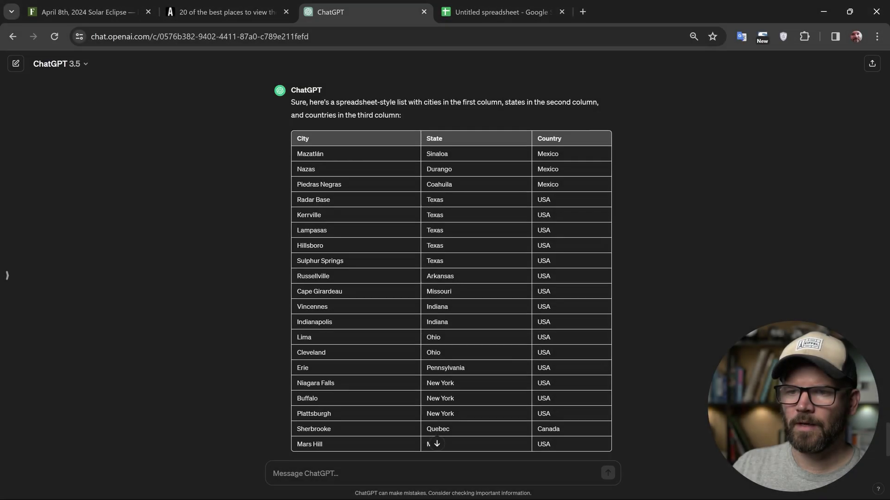
scroll(450, 262, "down", 1)
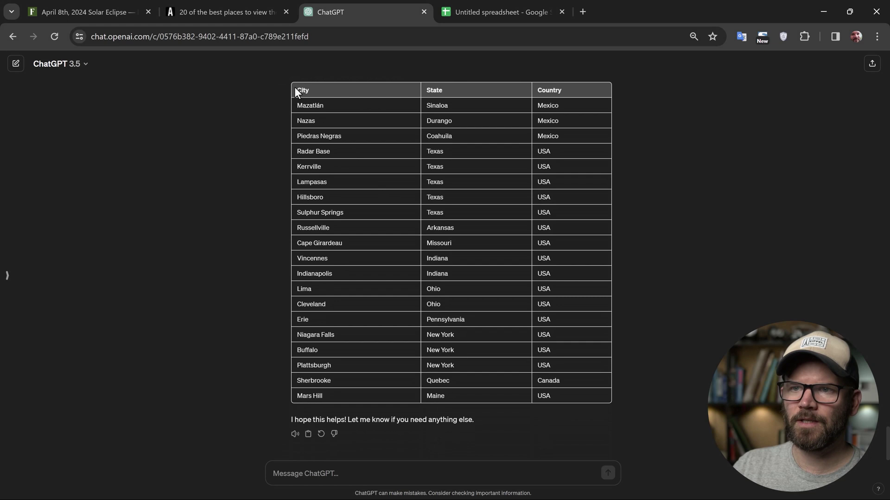
left_click_drag(339, 117, 572, 397)
key("ctrl+c")
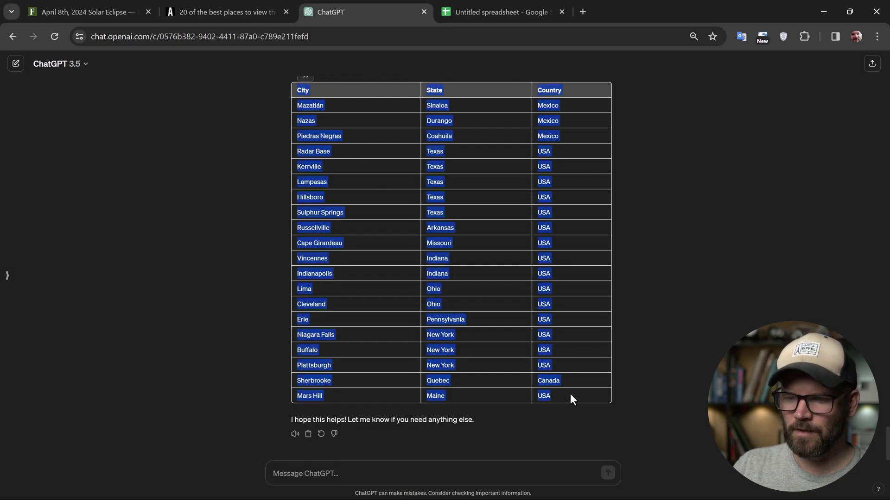
Paste the City/State/Country table into the blank sheet as plain values.
left_click(479, 9)
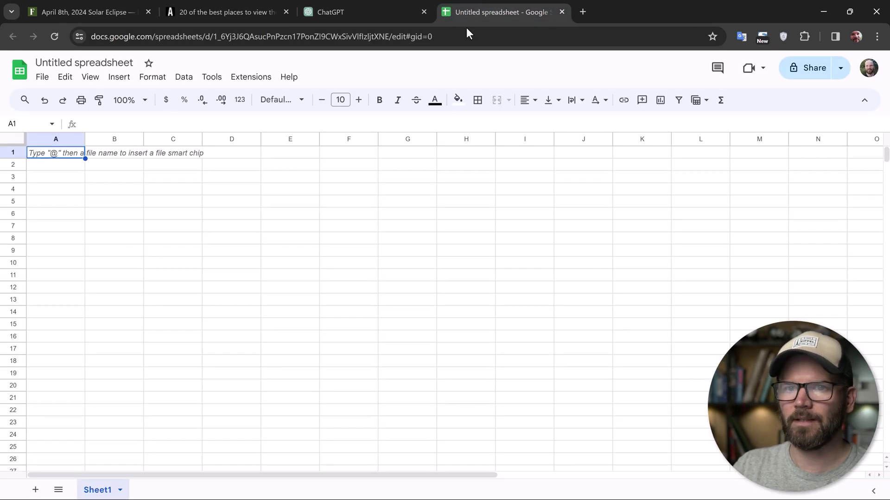
left_click(11, 141)
key("ctrl+v")
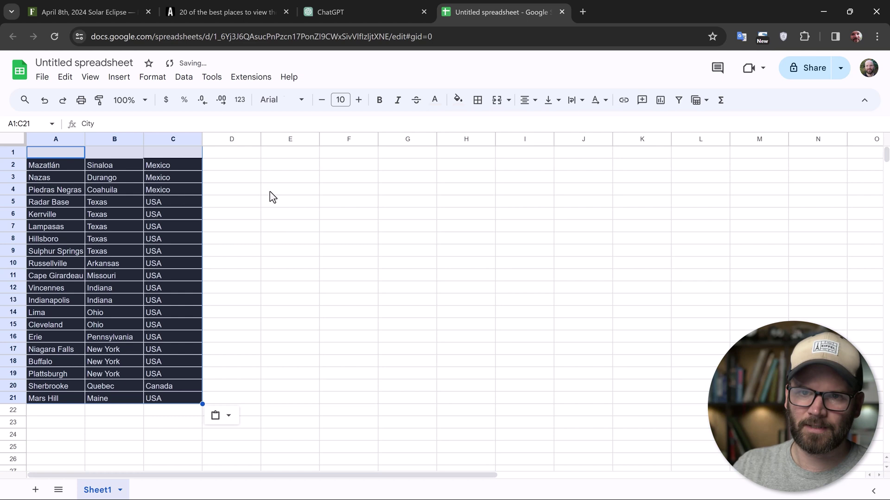
key("ctrl+z")
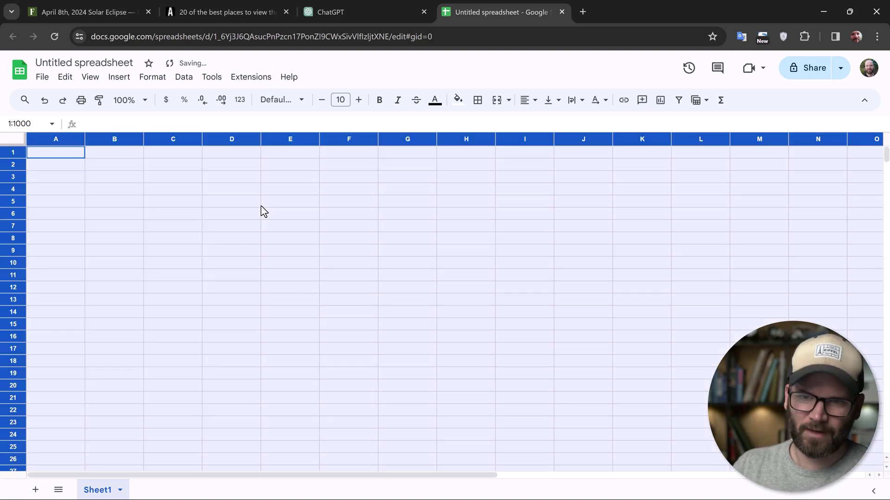
type("City\tState\tCountry Mazatlán\tSinaloa\tMexico Nazas\tDurango\tMexico Piedras Negras\tCoahuila\tMexico Radar Base\tTexas\tUSA Kerrville\tTexas\tUSA Lampasas\tTexas\tUSA Hillsboro\tTexas\tUSA Sulphur Springs\tTexas\tUSA Russellville\tArkansas\tUSA Cape Girardeau\tMissouri\tUSA Vincennes\tIndiana\tUSA Indianapolis\tIndiana\tUSA Lima\tOhio\tUSA Cleveland\tOhio\tUSA Erie\tPennsylvania\tUSA Niagara Falls\tNew York\tUSA Buffalo\tNew York\tUSA Plattsburgh\tNew York\tUSA Sherbrooke\tQuebec\tCanada Mars Hill\tMaine\tUSA")
left_click(262, 243)
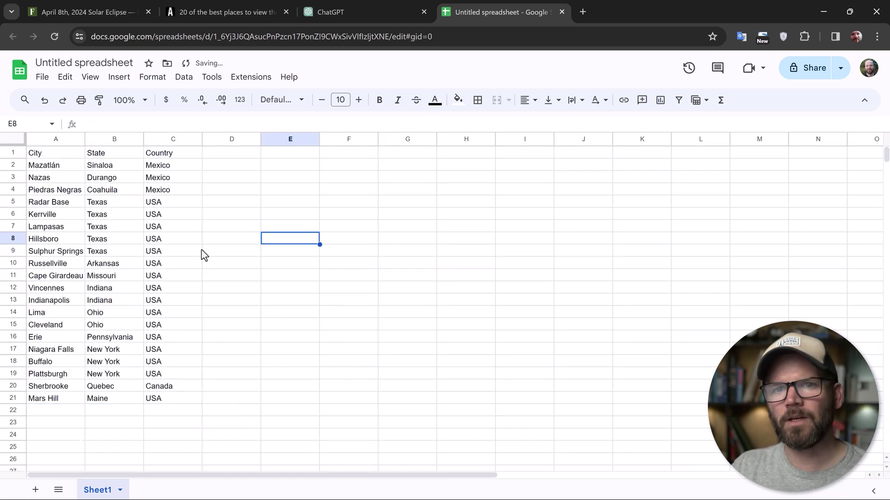
Freeze header row 1 and make the City/State/Country headers bold.
left_click(14, 153)
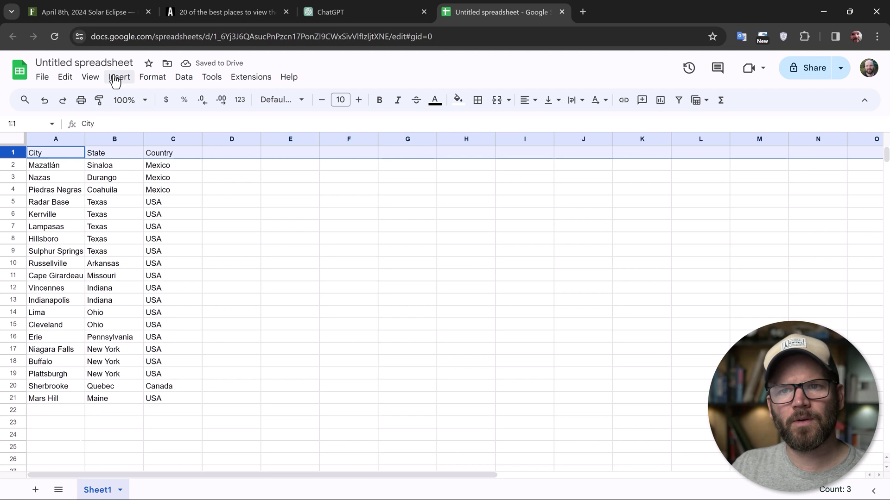
left_click(95, 78)
mouse_move(188, 126)
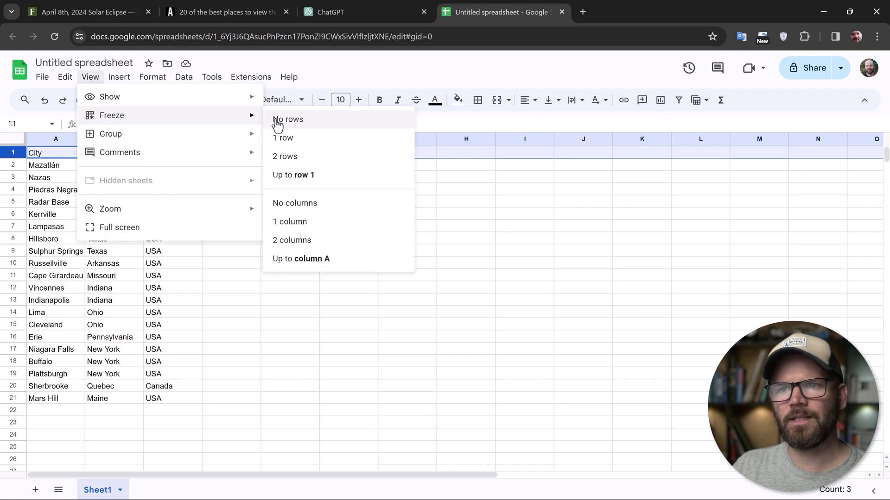
left_click(284, 139)
left_click(380, 101)
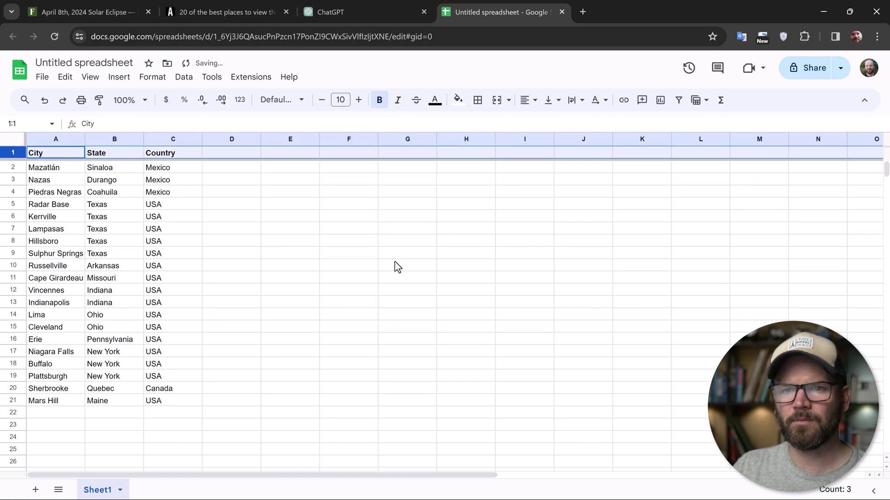
left_click(394, 265)
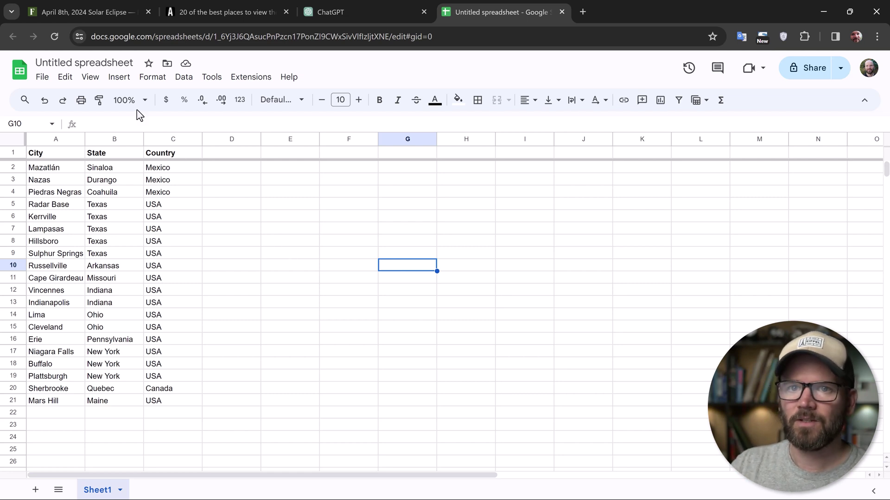
Rename the spreadsheet 'Top 20 Places to View the Solar Eclipse'.
left_click(106, 62)
type("T")
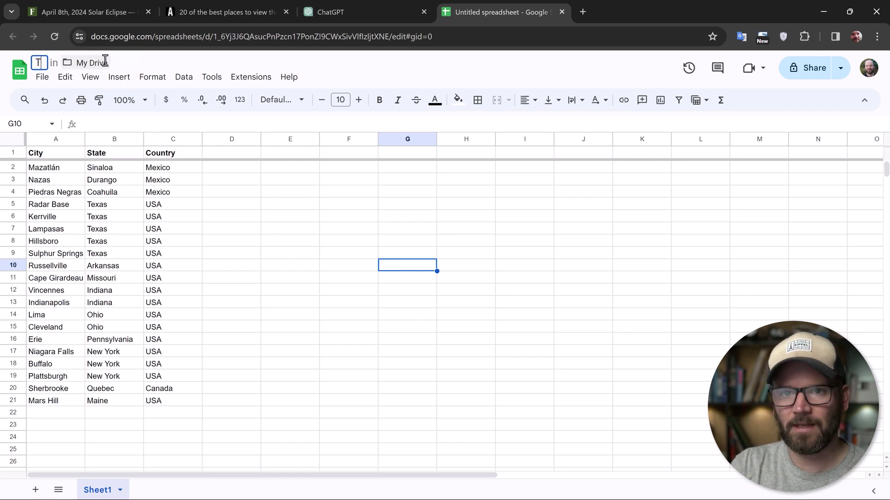
type("op 20 Places")
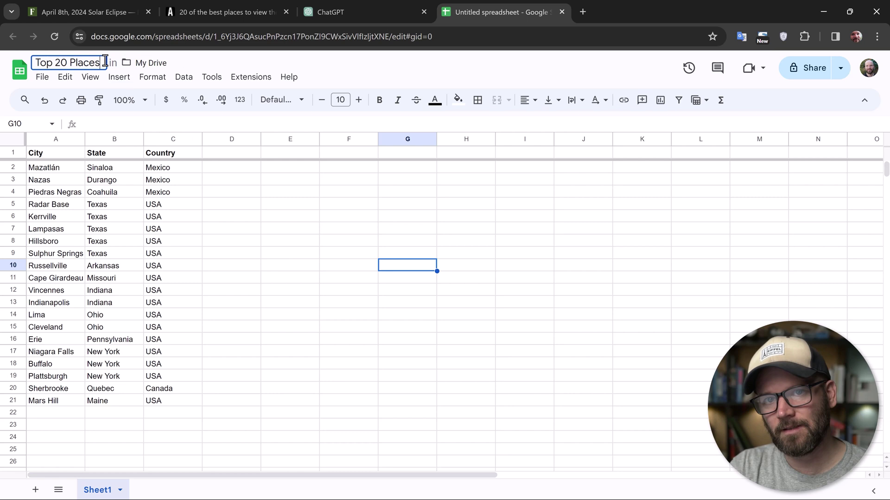
type(" to View the Solar Eclipse")
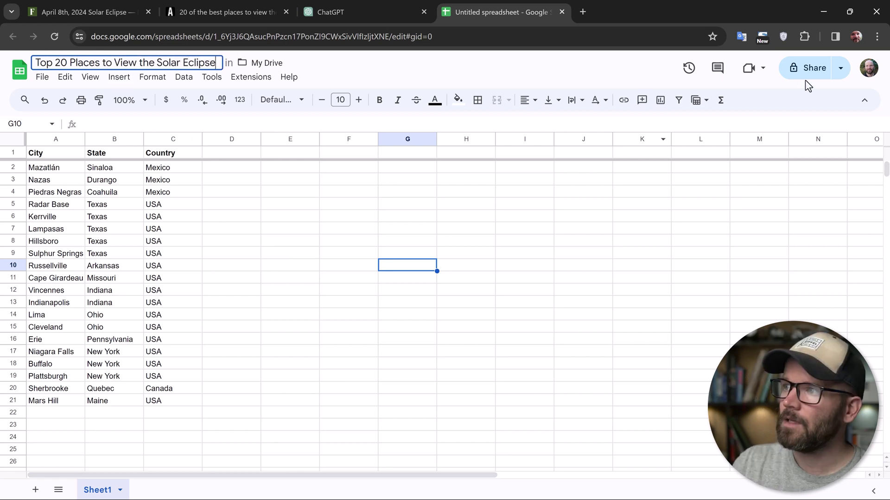
key("Return")
Share the sheet with anyone who has the link and copy that link.
left_click(810, 81)
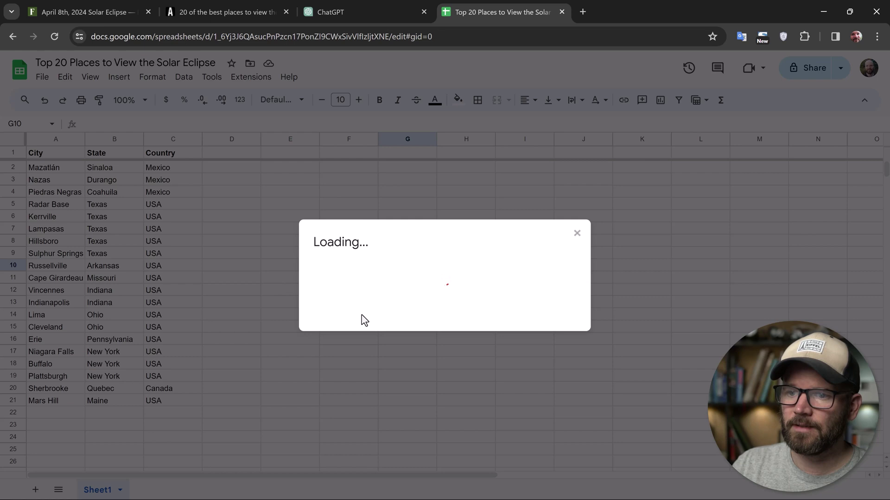
left_click(384, 331)
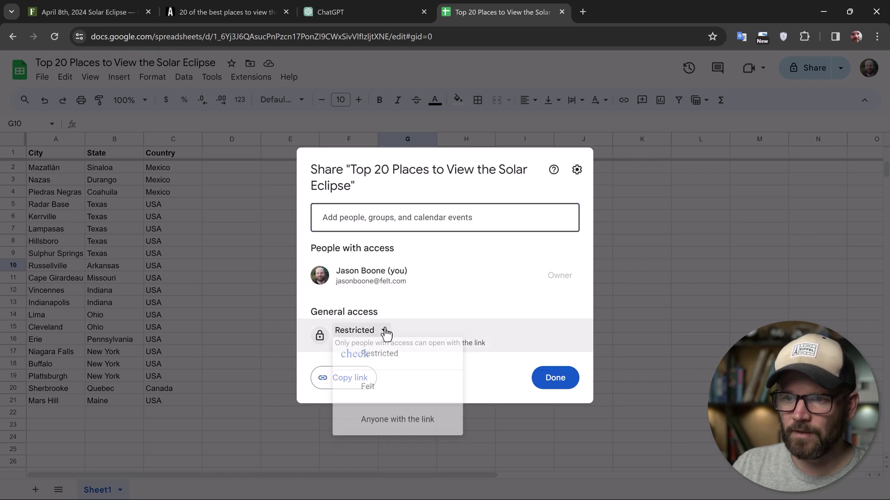
left_click(403, 429)
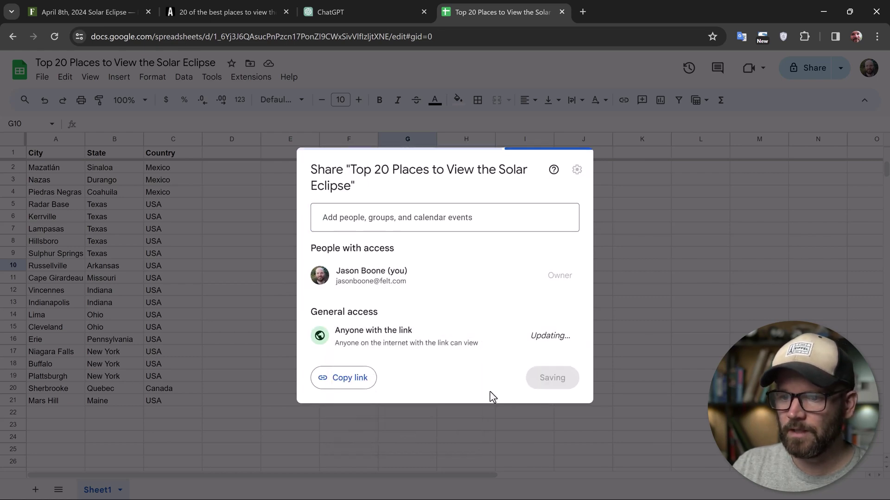
left_click(359, 385)
left_click(556, 385)
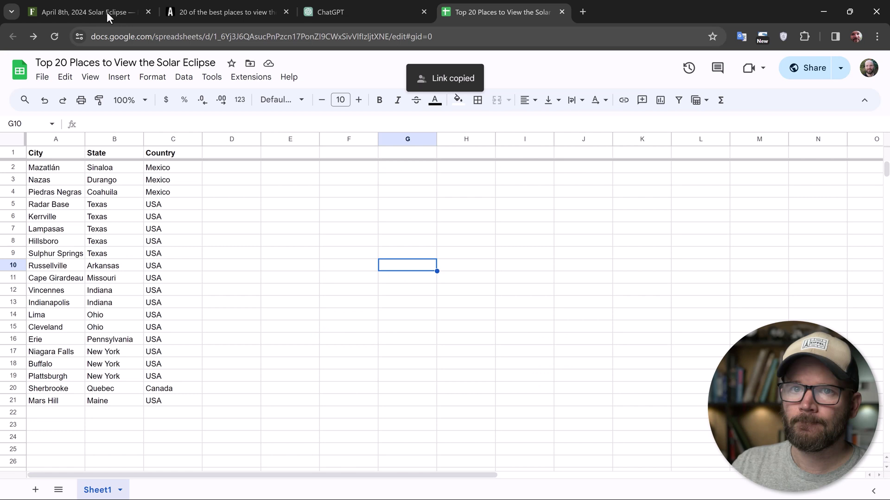
left_click(107, 13)
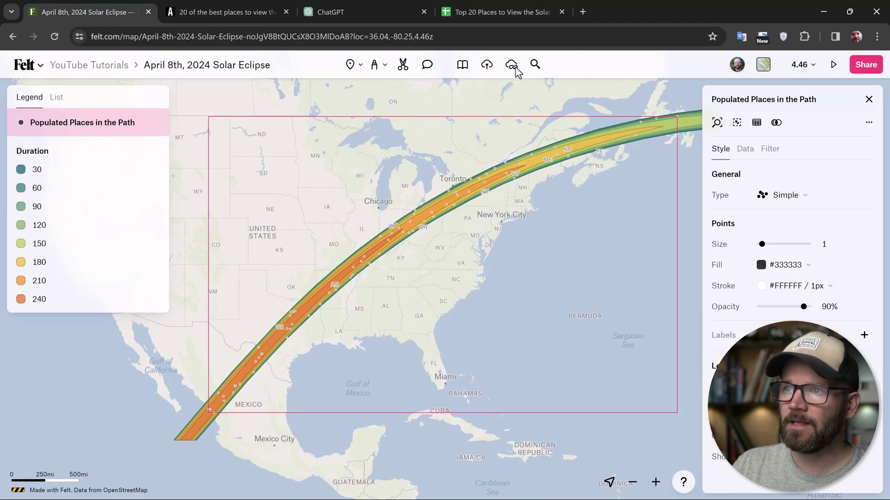
Add the shared Google Sheets link to the Felt map as a new points layer.
left_click(512, 67)
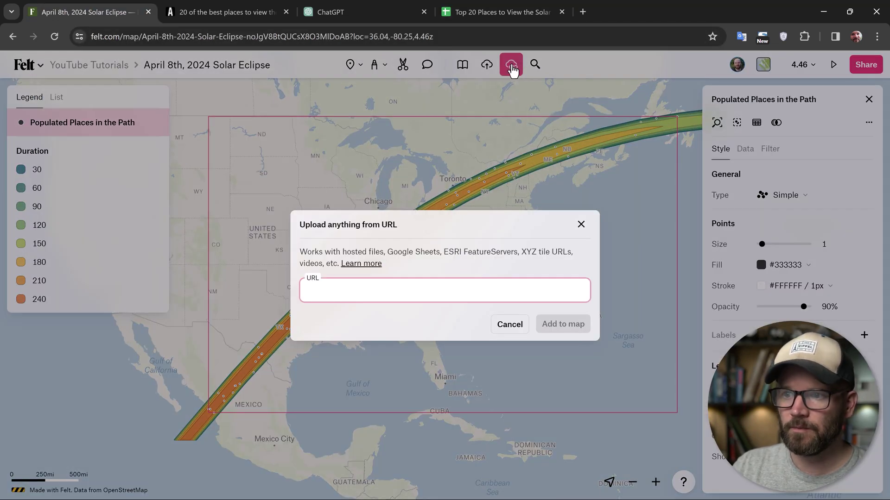
key("ctrl+v")
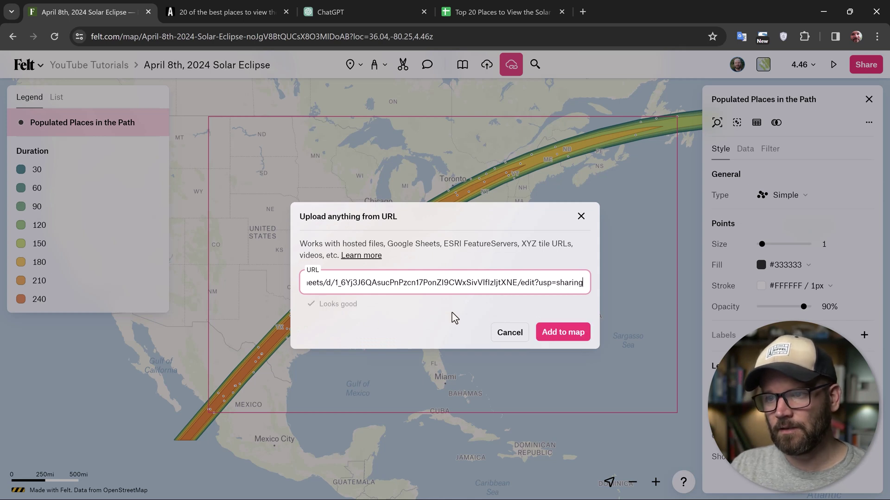
left_click(551, 333)
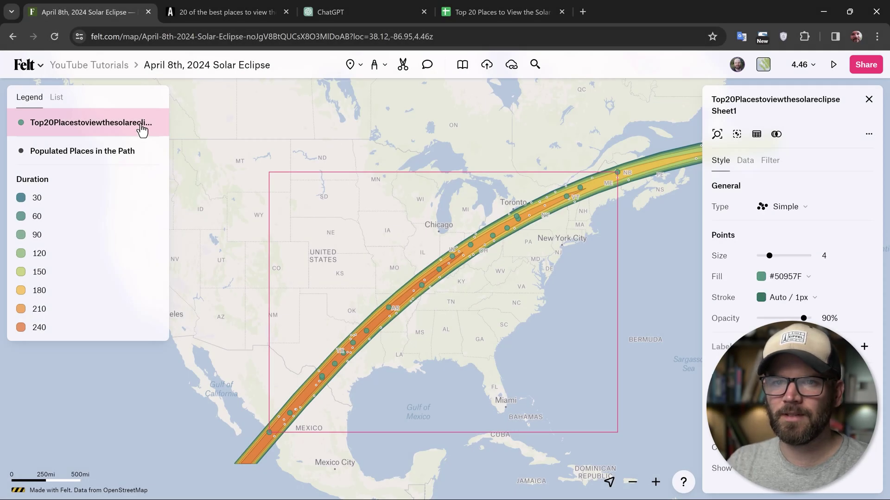
left_click(134, 122)
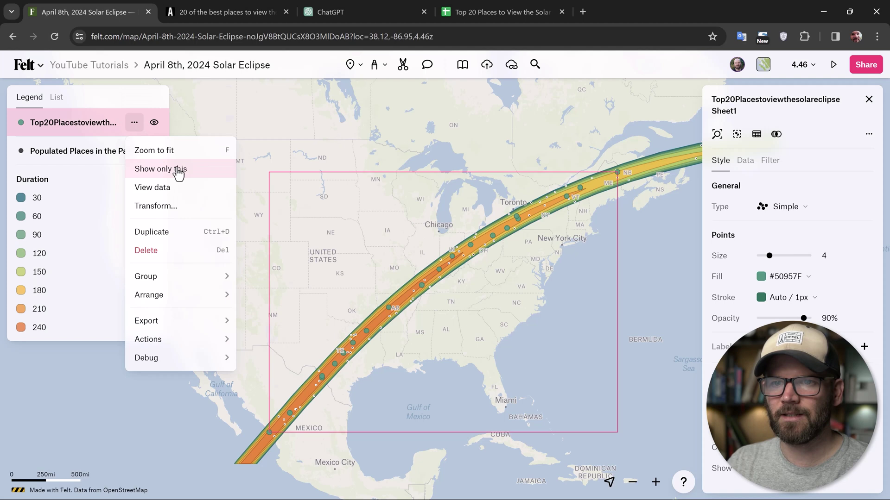
Show only the Top20Placestoviewthesolareclipse Sheet1 layer and browse its attribute table.
left_click(178, 173)
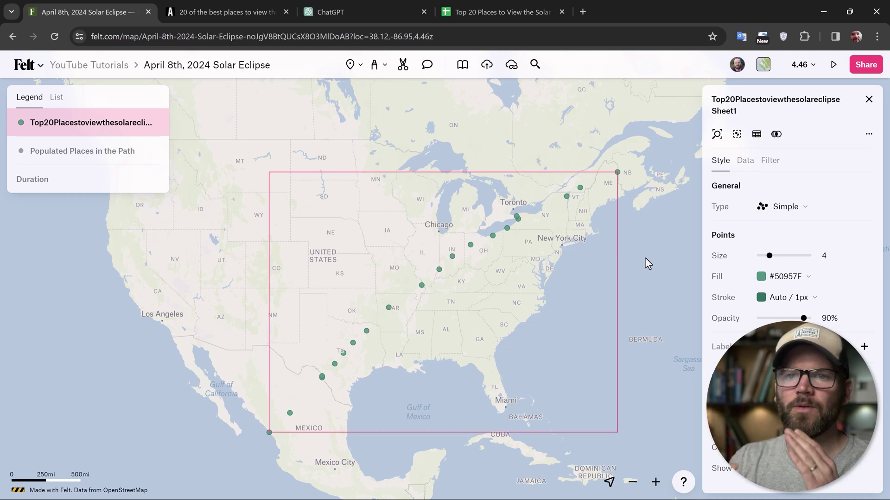
key("shift+t")
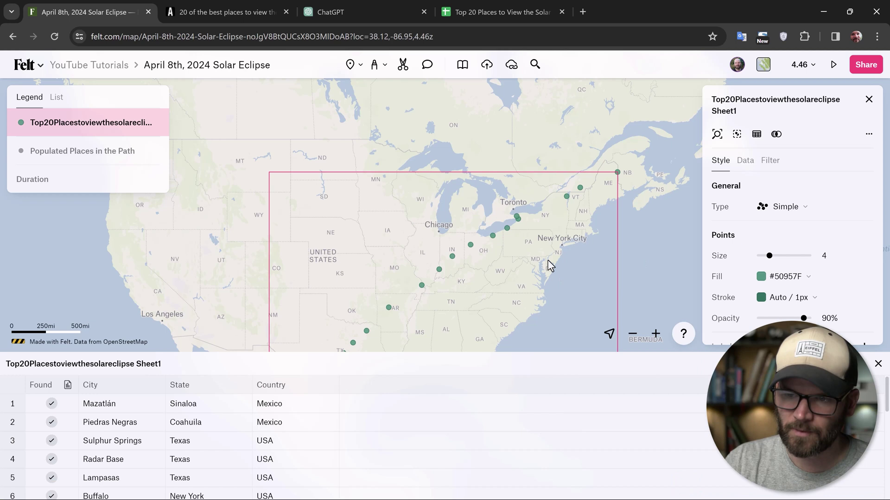
scroll(106, 423, "down", 2)
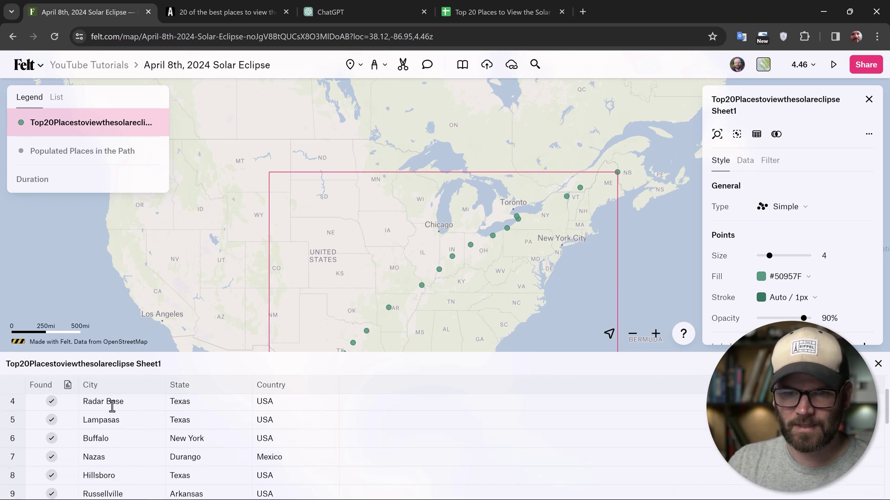
scroll(123, 413, "down", 3)
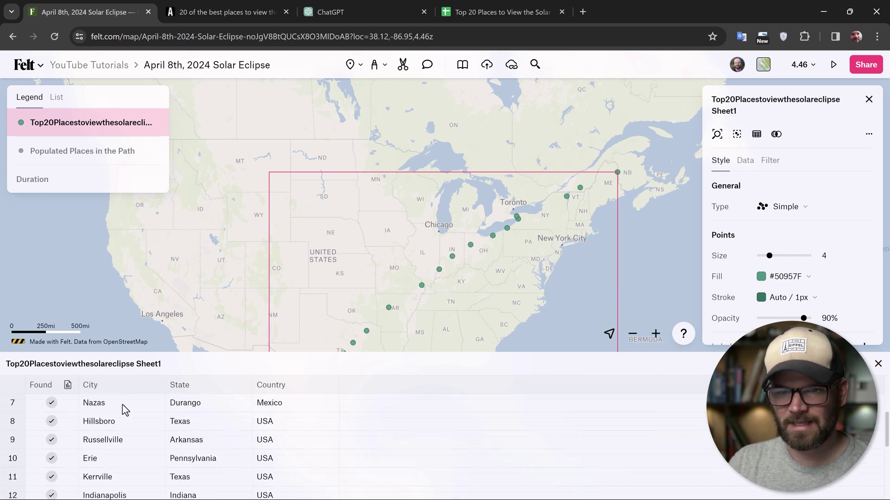
scroll(118, 428, "down", 5)
scroll(110, 443, "up", 10)
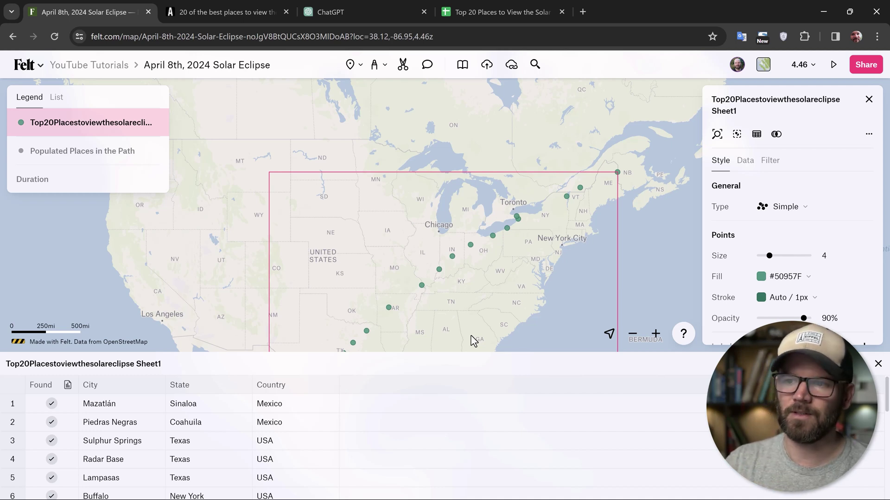
key("Escape")
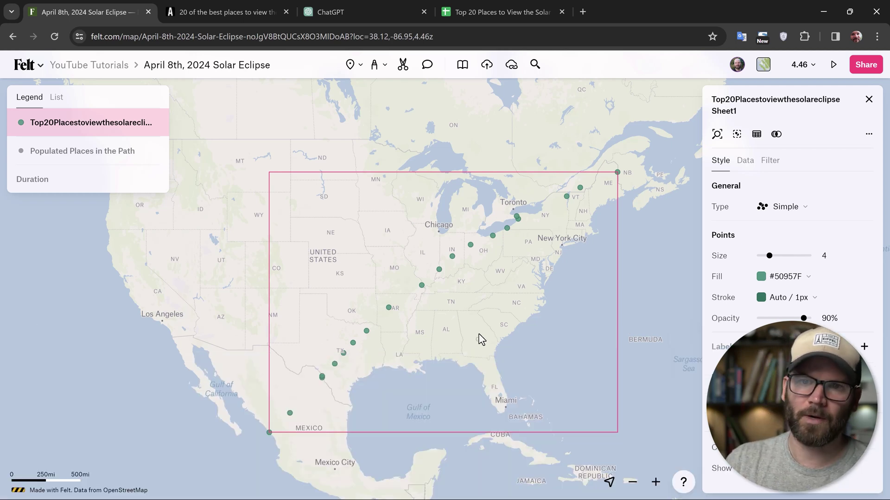
Make all layers visible again and set the place points' size to 3.
left_click(135, 123)
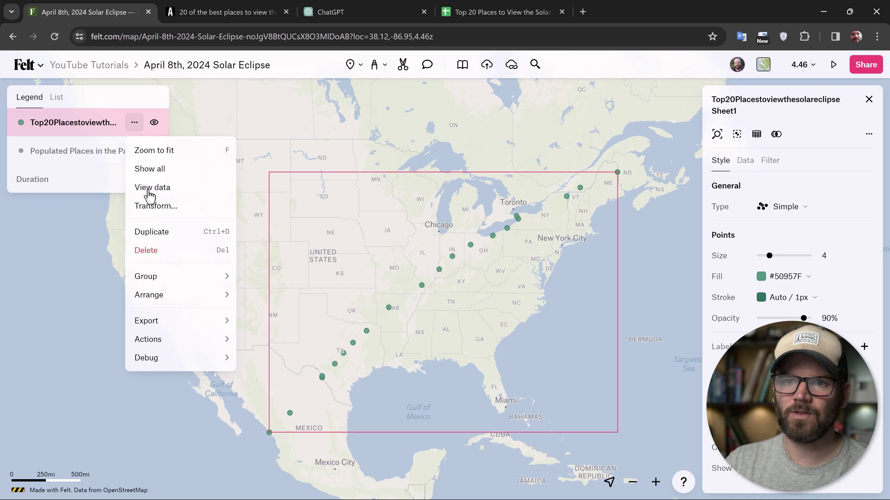
left_click(150, 170)
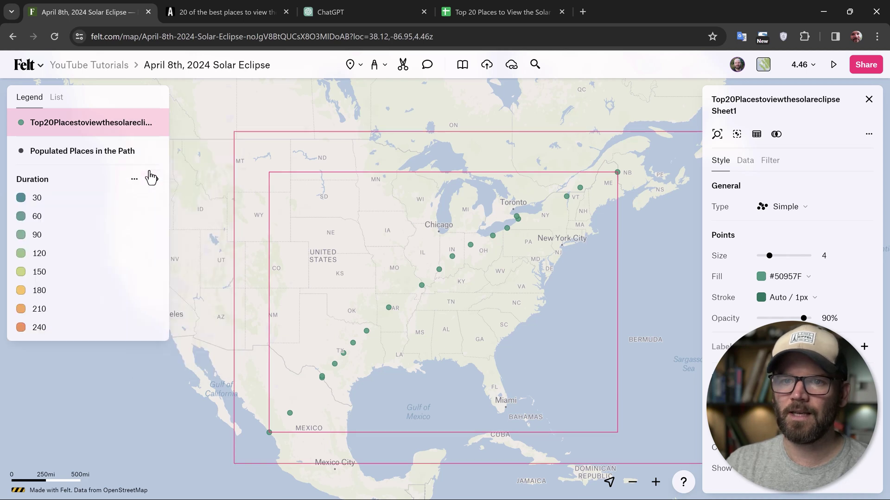
left_click(826, 255)
type("3")
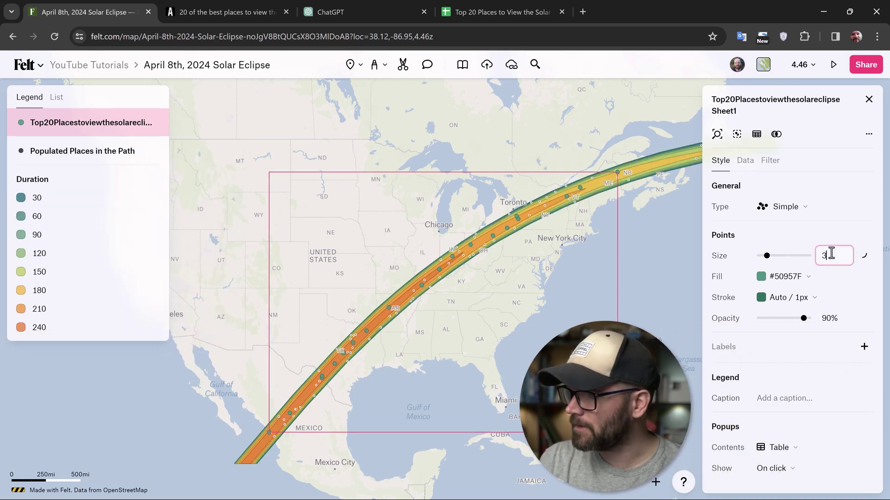
key("Return")
Give the place points a #333333 fill and a white #FFFFFF outline.
left_click(792, 277)
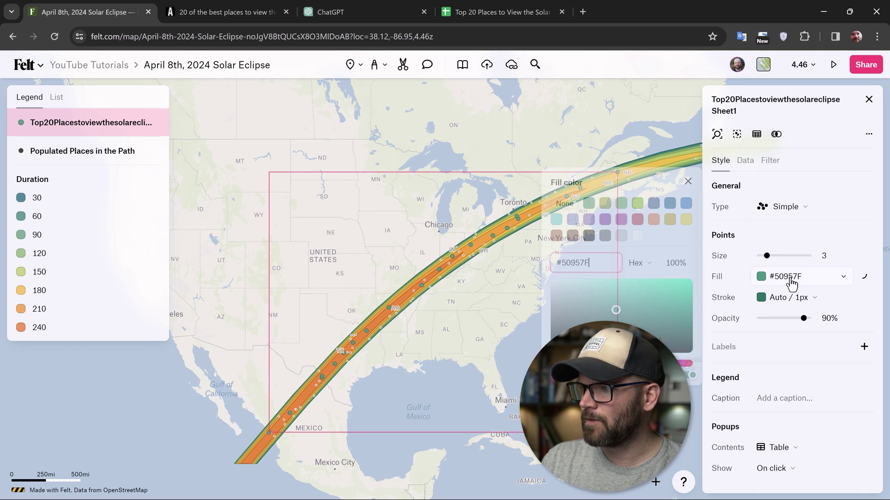
left_click(587, 237)
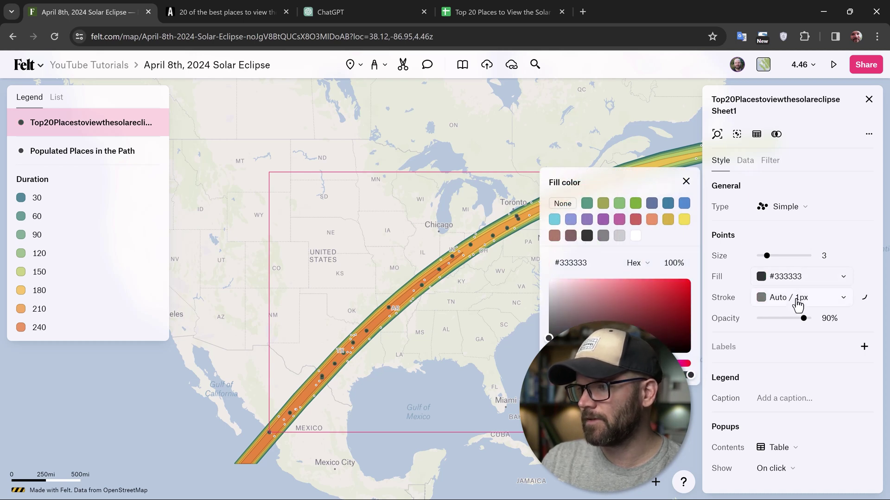
left_click(795, 299)
left_click(631, 308)
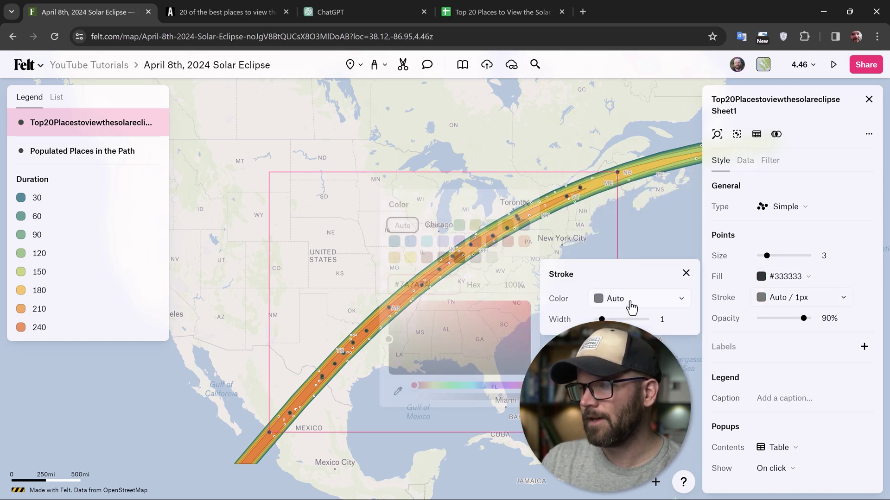
left_click(509, 254)
left_click(523, 203)
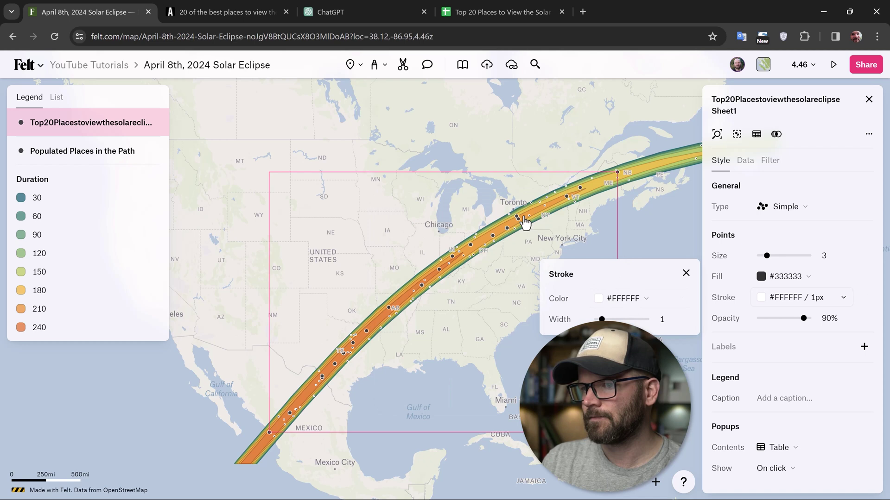
left_click(685, 274)
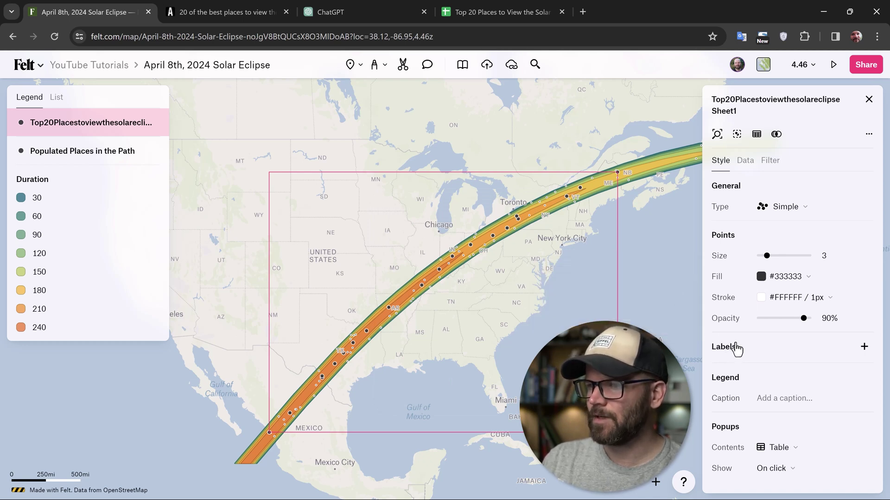
Add labels to the place points by City with label size 9.
left_click(863, 348)
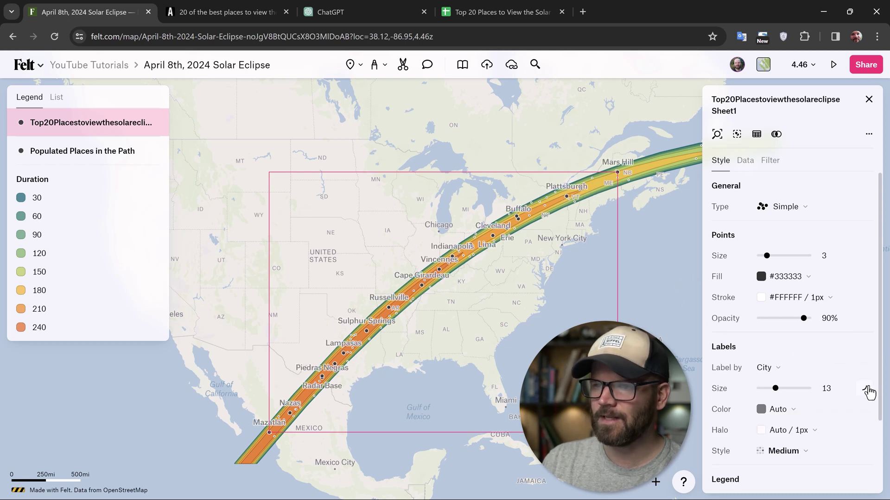
double_click(828, 389)
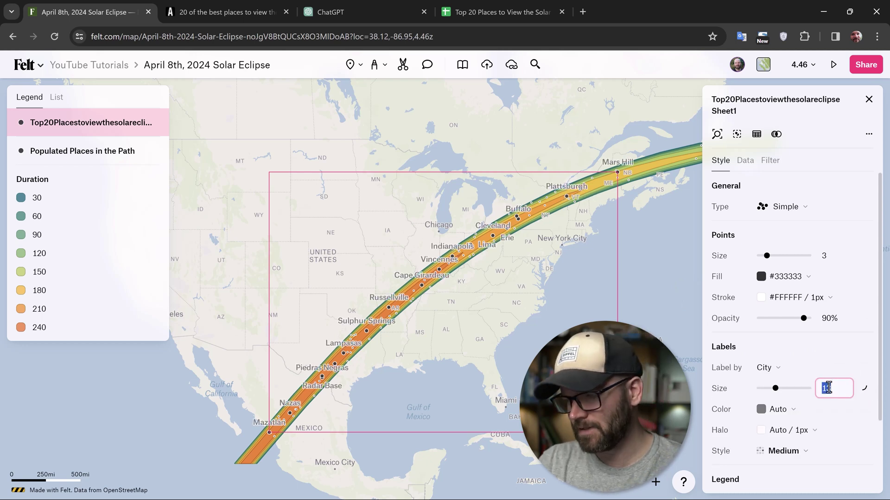
type("9")
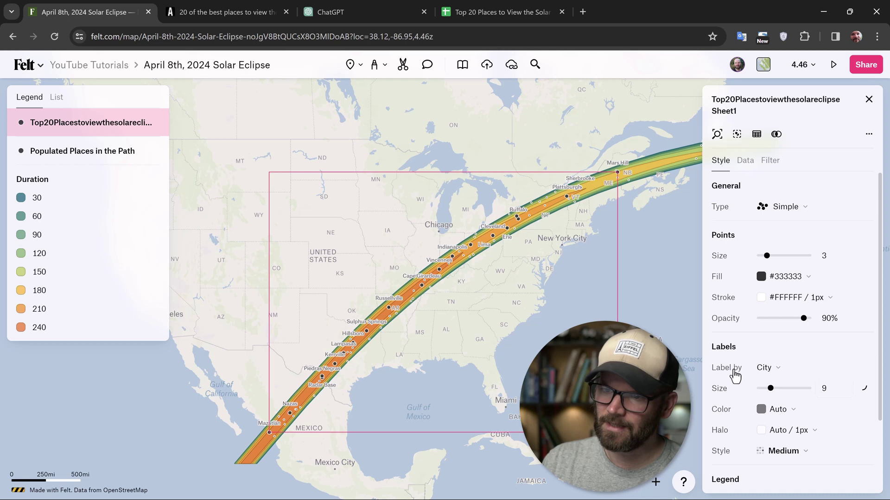
left_click(773, 371)
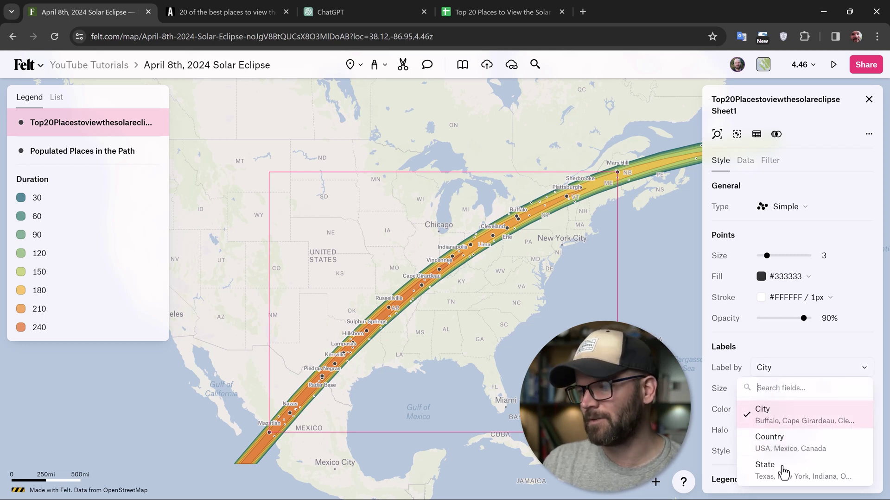
left_click(779, 419)
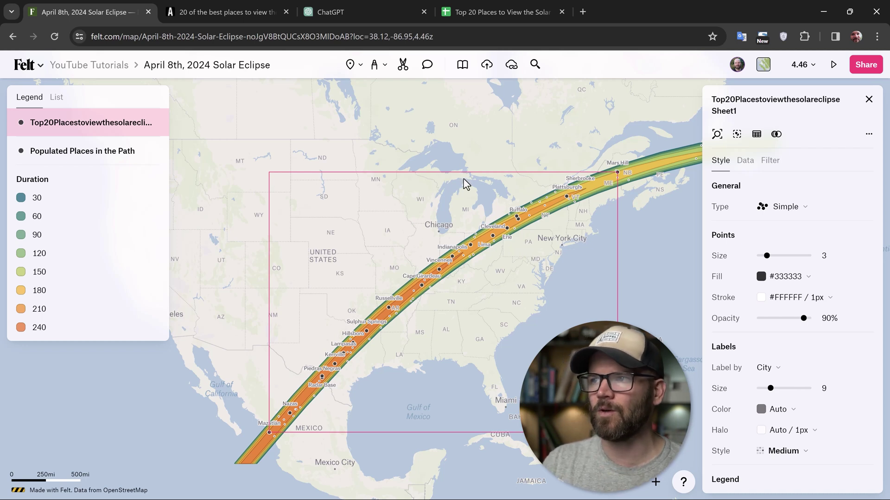
left_click(763, 65)
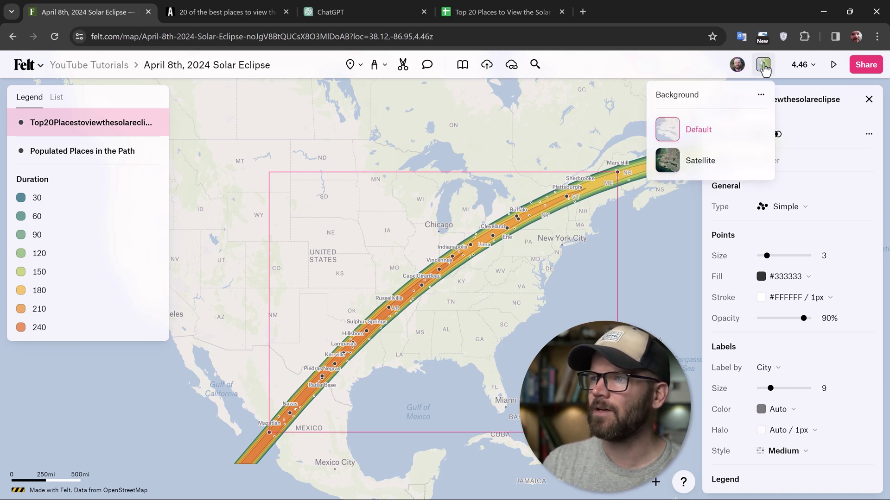
Turn off the basemap's place name labels.
left_click(761, 94)
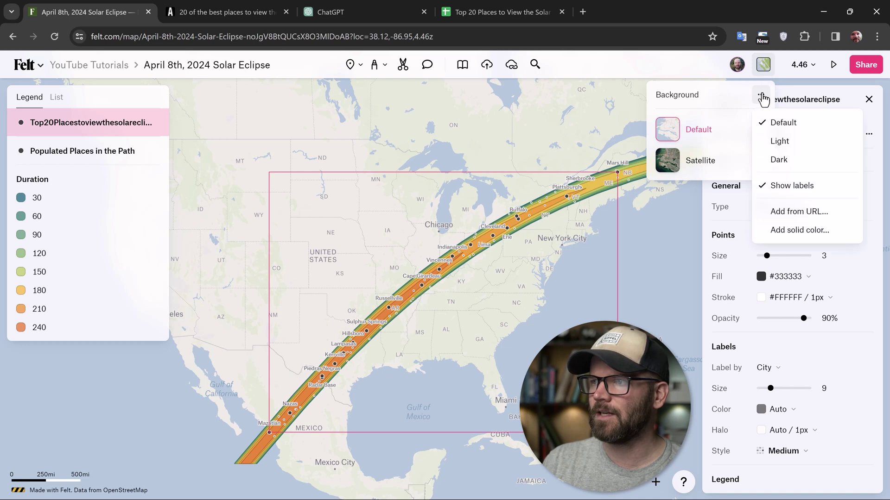
left_click(775, 187)
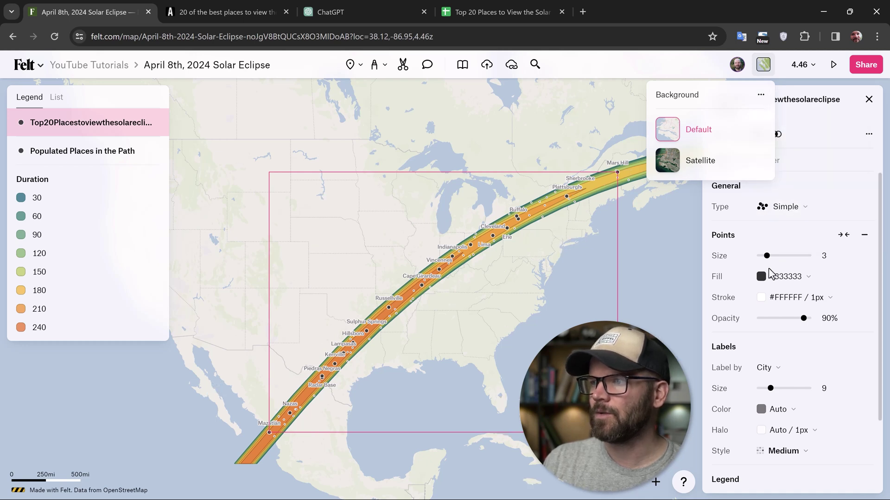
left_click(670, 262)
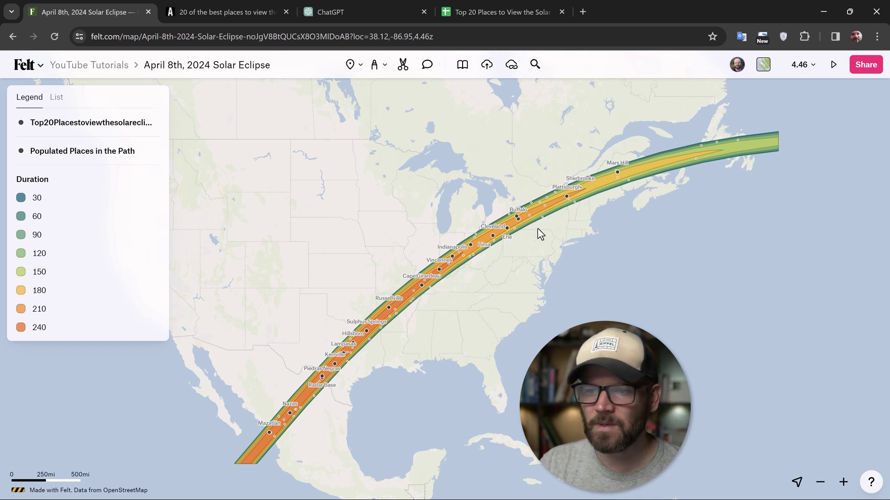
Rename the points layer to 'Top 20 Places to View the Eclipse'.
left_click(85, 123)
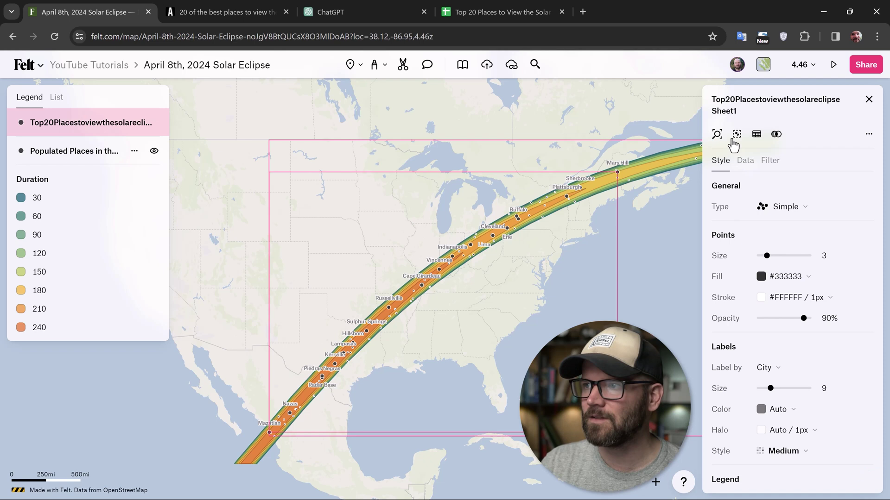
left_click(719, 100)
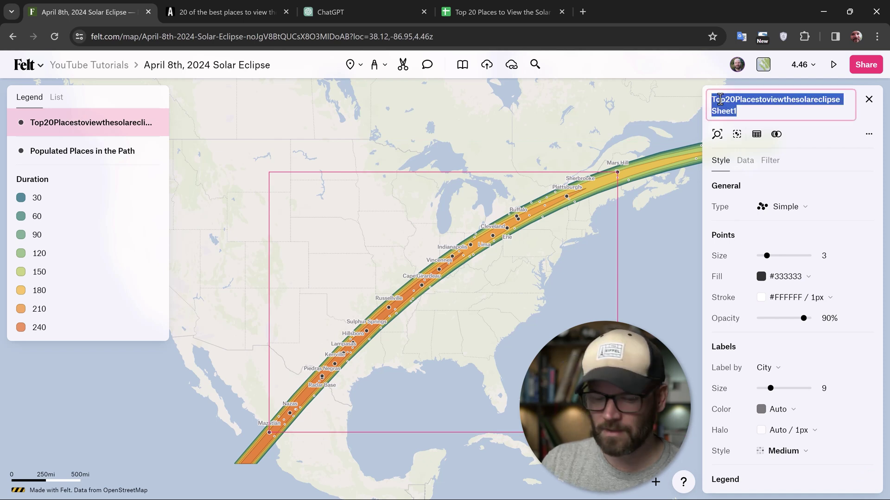
type("Top 20 Pla")
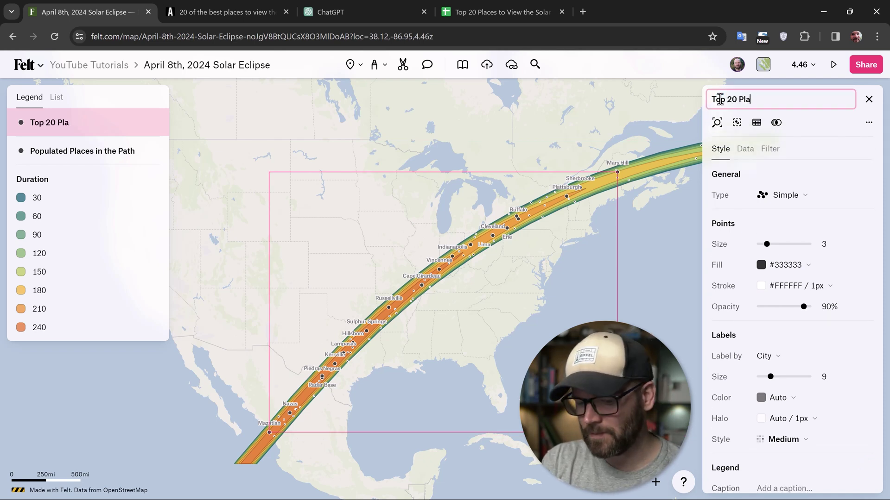
type("ces to View the Eclipse")
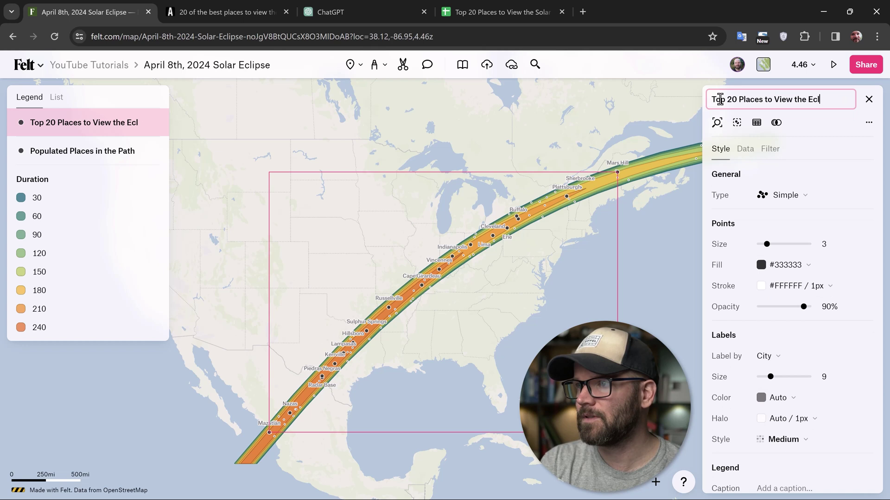
key("Return")
Copy the astronomy.com article's web address from its browser tab.
left_click(229, 8)
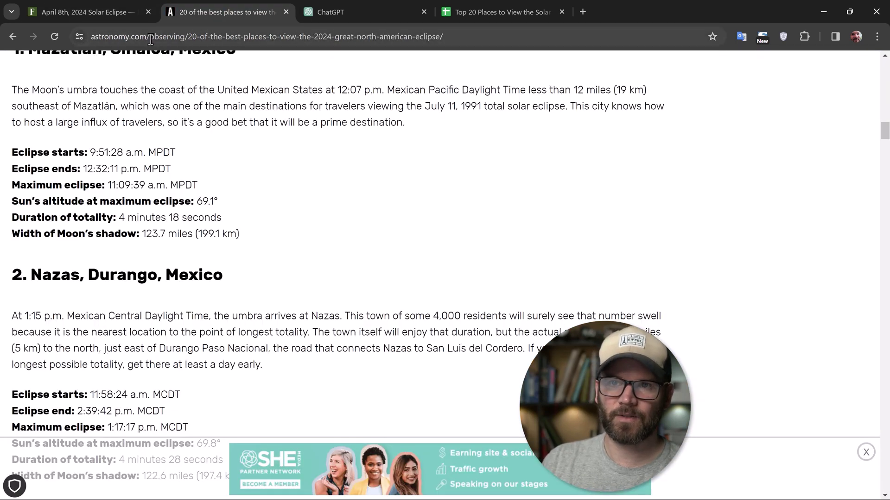
left_click(151, 37)
key("ctrl+c")
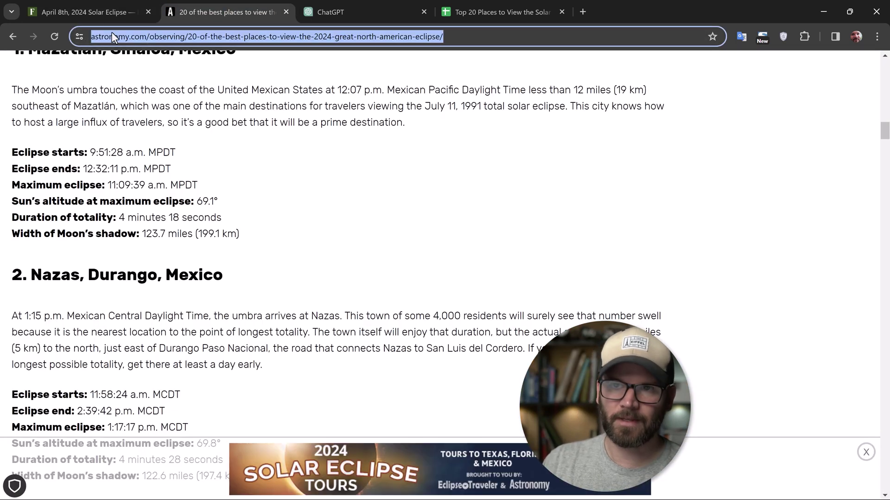
left_click(105, 9)
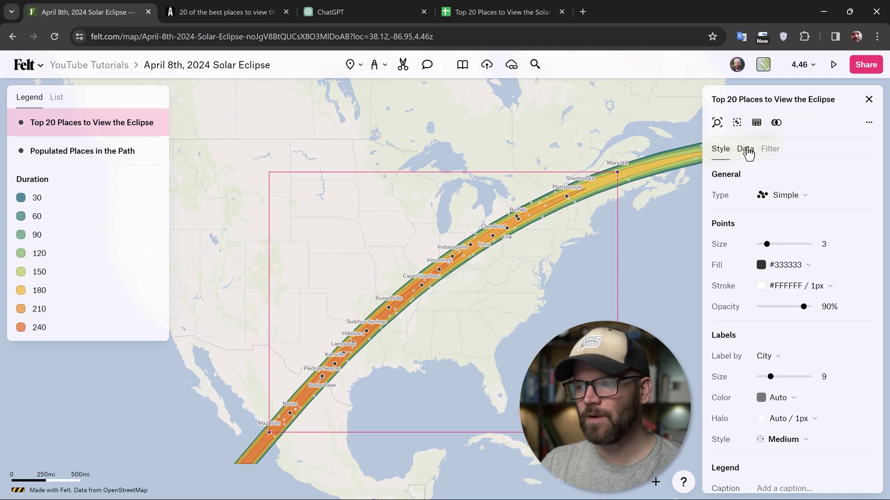
Set the layer's metadata source URL to the astronomy.com article, full name 'Astronomy Magazine'.
scroll(772, 487, "down", 2)
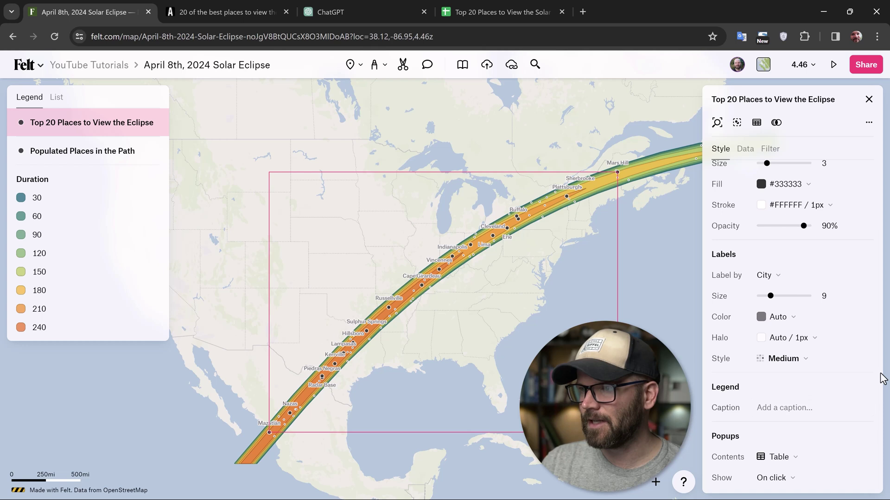
scroll(737, 151, "up", 2)
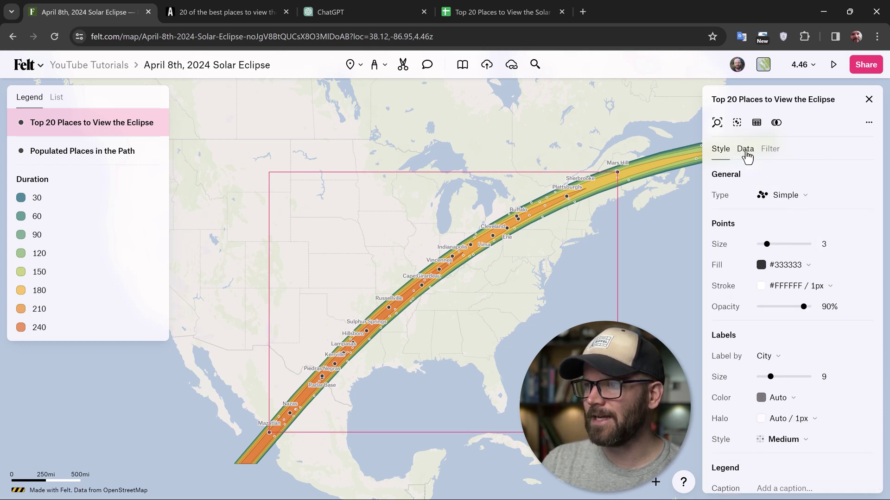
left_click(744, 149)
left_click(784, 229)
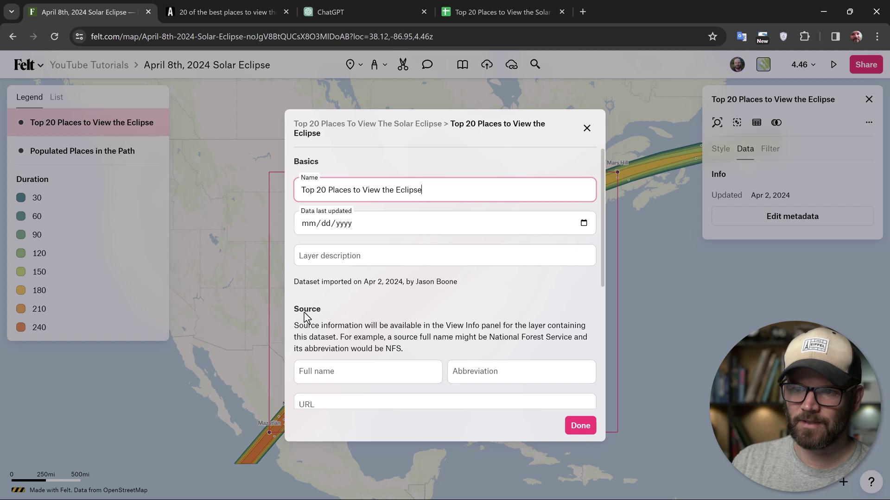
scroll(324, 315, "down", 3)
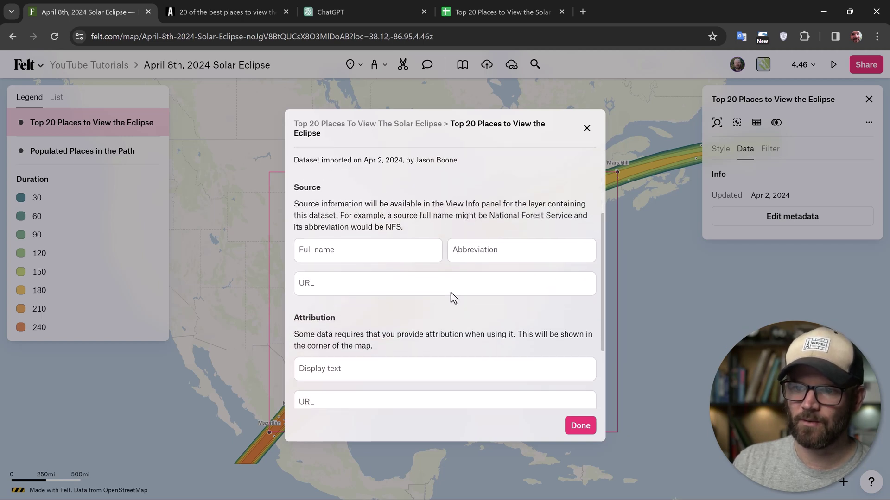
scroll(453, 298, "down", 1)
scroll(443, 310, "up", 2)
left_click(323, 300)
key("ctrl+v")
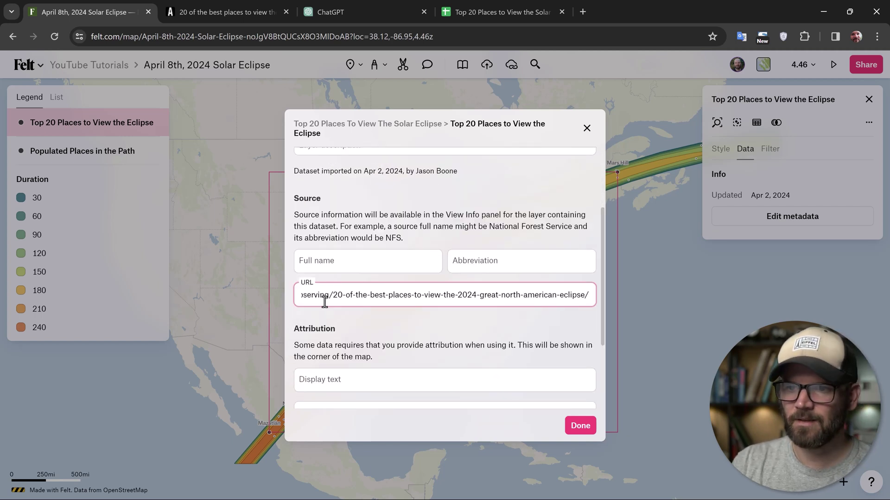
left_click(342, 262)
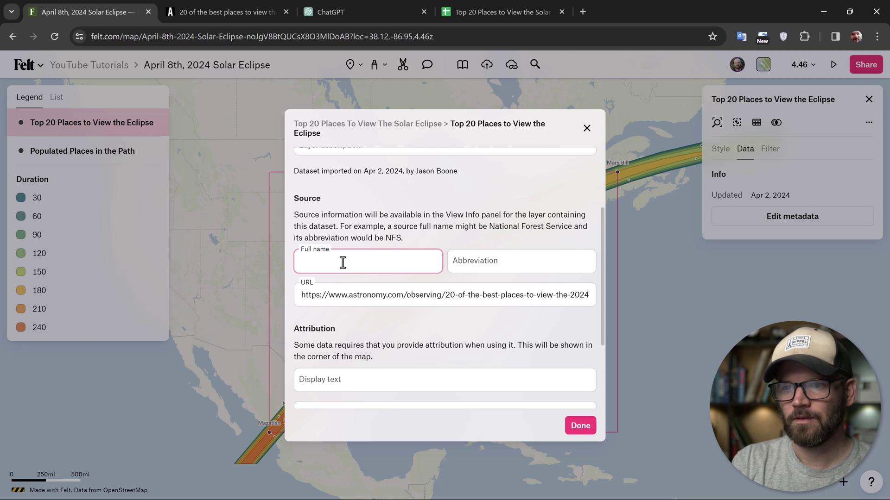
type("Astronomy")
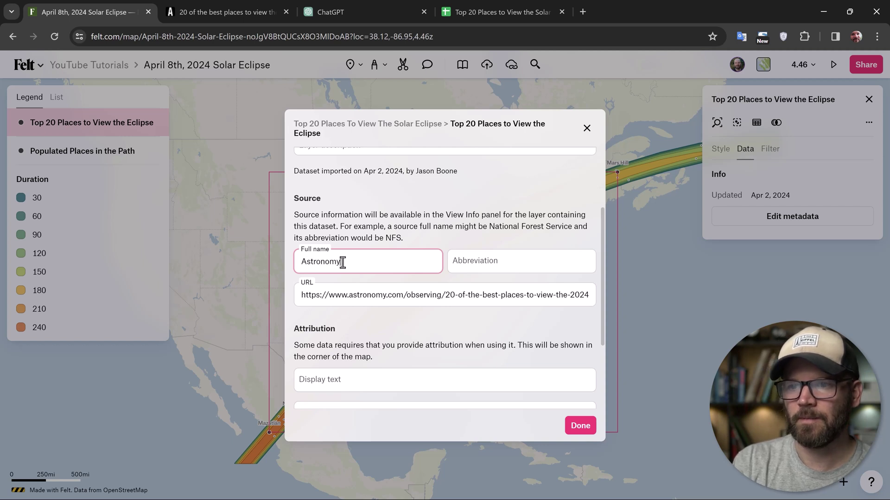
type(" Magazine")
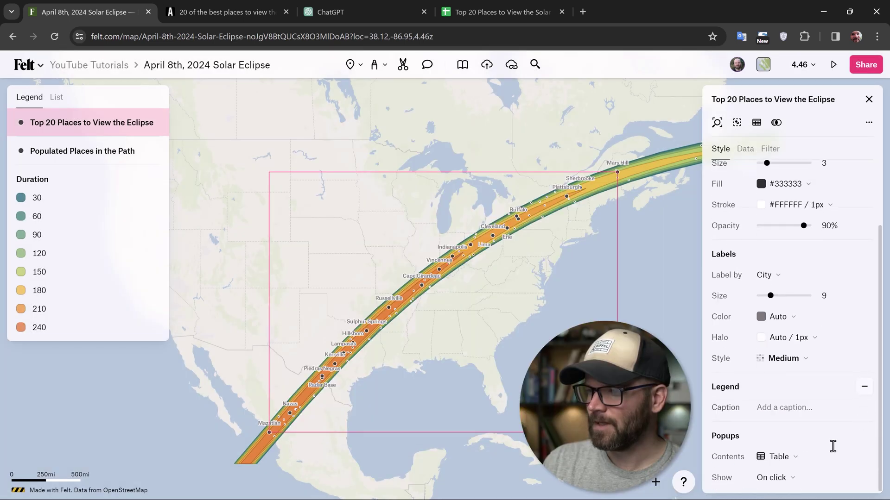
Add legend captions 'from Astronomy.com', 'from Natural Earth' and 'from NASA' under each layer.
left_click(778, 410)
type("from Astronomy.com")
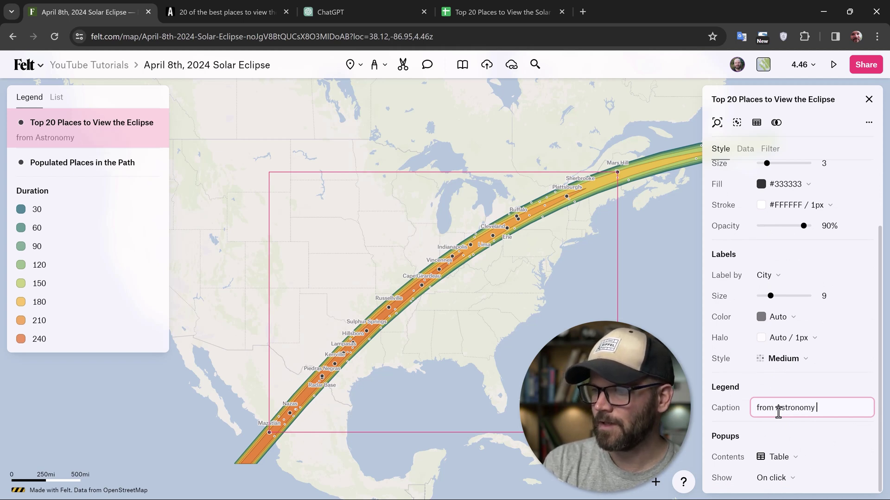
left_click(479, 278)
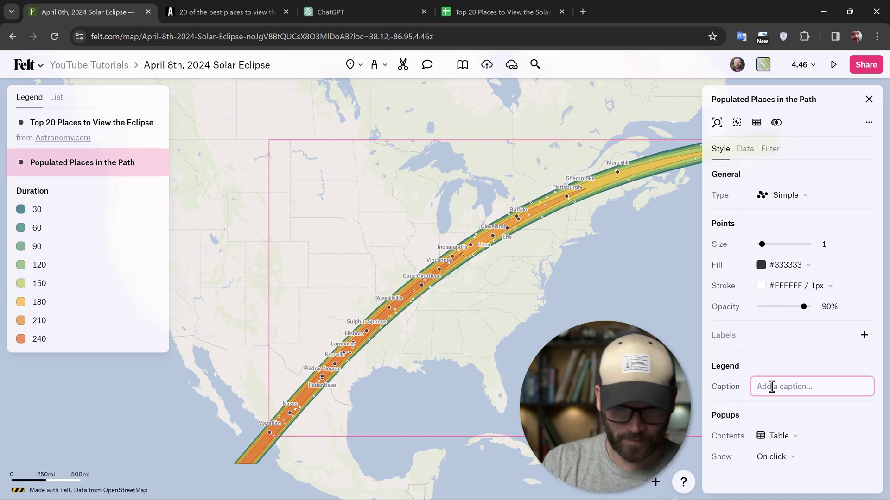
type("from Natural")
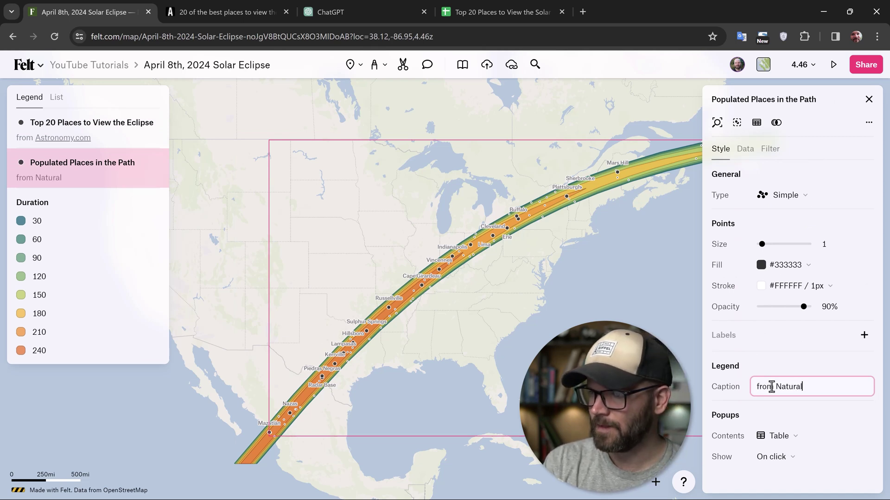
left_click(771, 408)
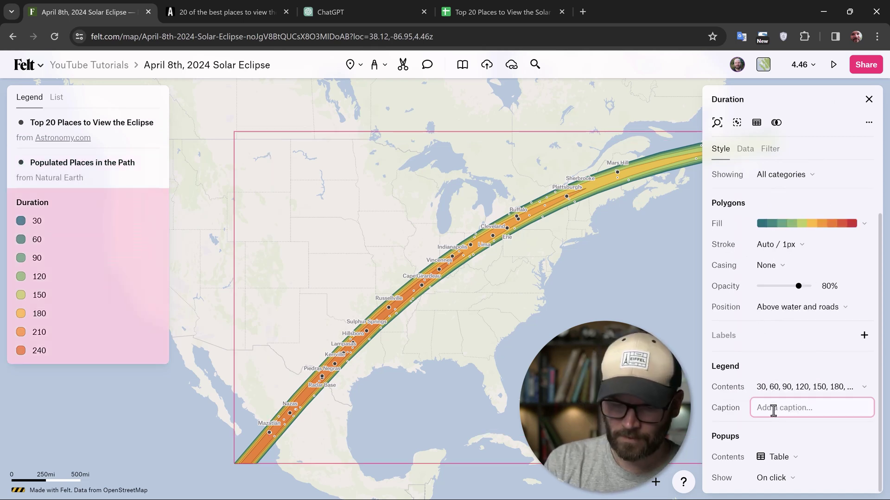
type("from NASA")
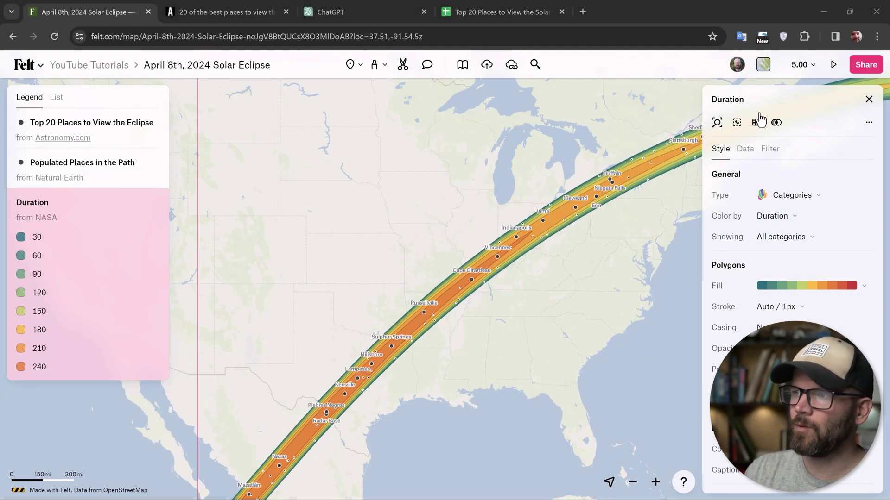
Try the Light basemap style, then settle on the Dark basemap.
left_click(765, 71)
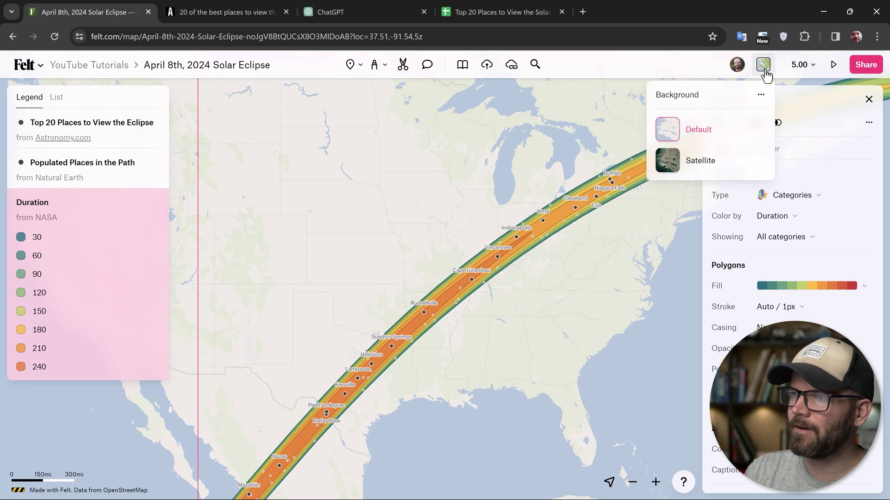
left_click(760, 98)
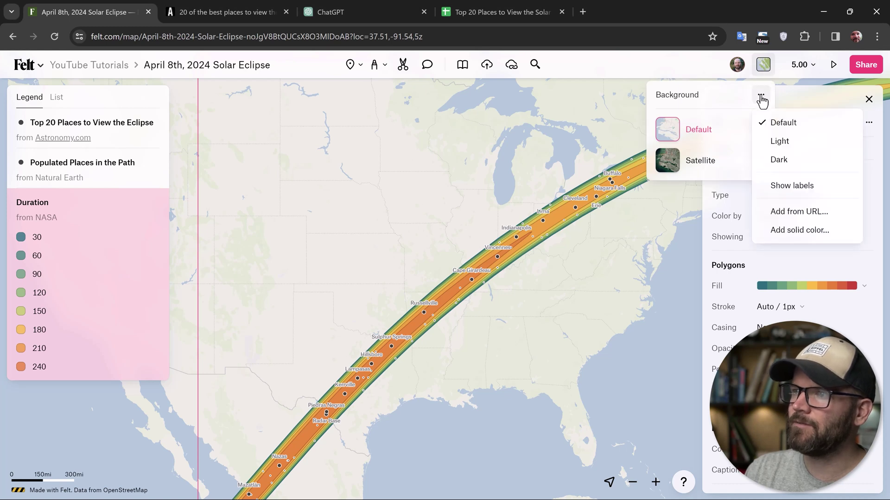
left_click(780, 142)
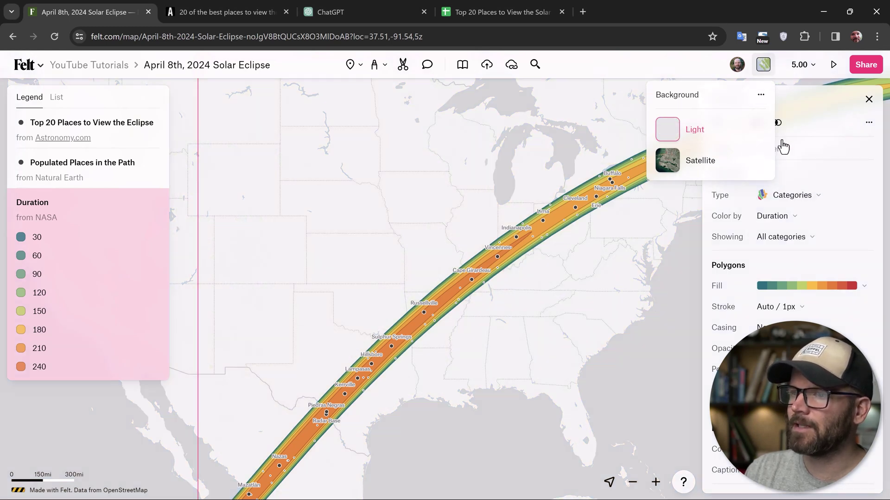
left_click(761, 97)
left_click(780, 158)
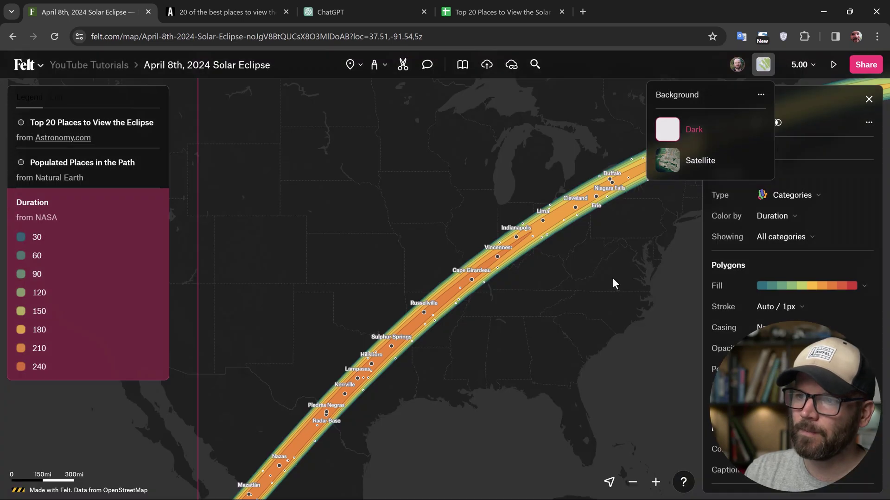
left_click(542, 282)
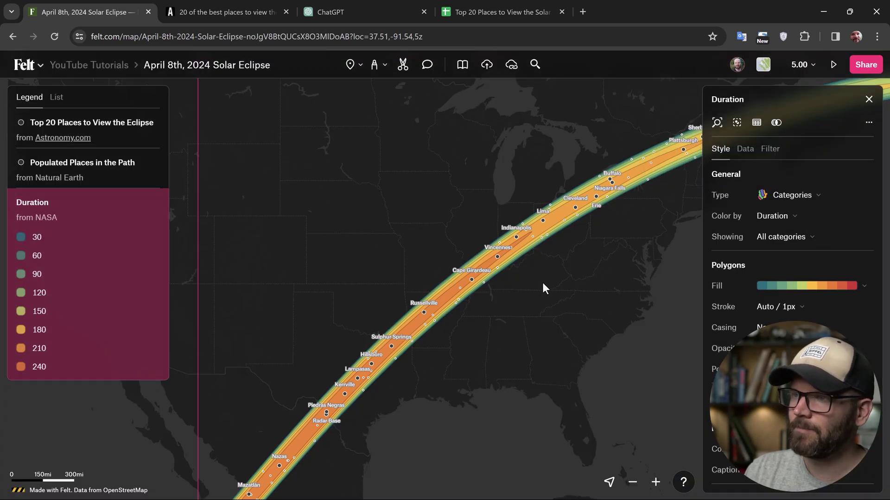
Set the Duration layer's position to 'Below water and roads'.
scroll(452, 296, "down", 2)
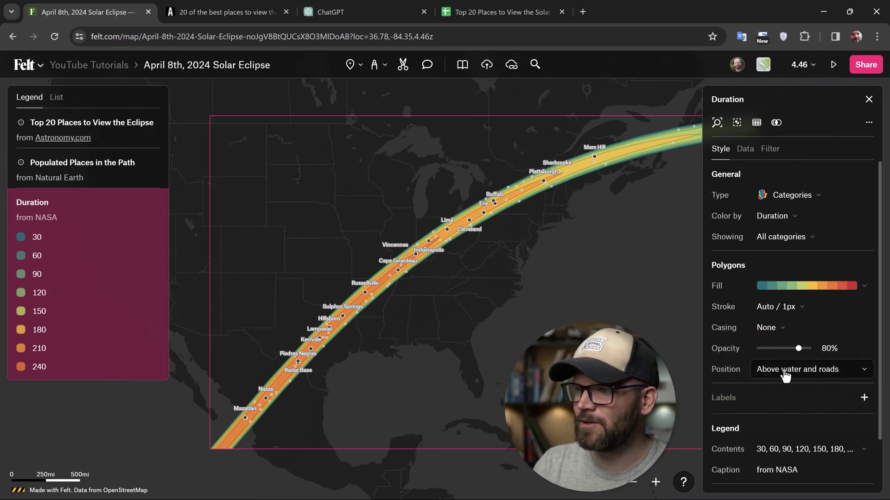
left_click(784, 375)
left_click(791, 417)
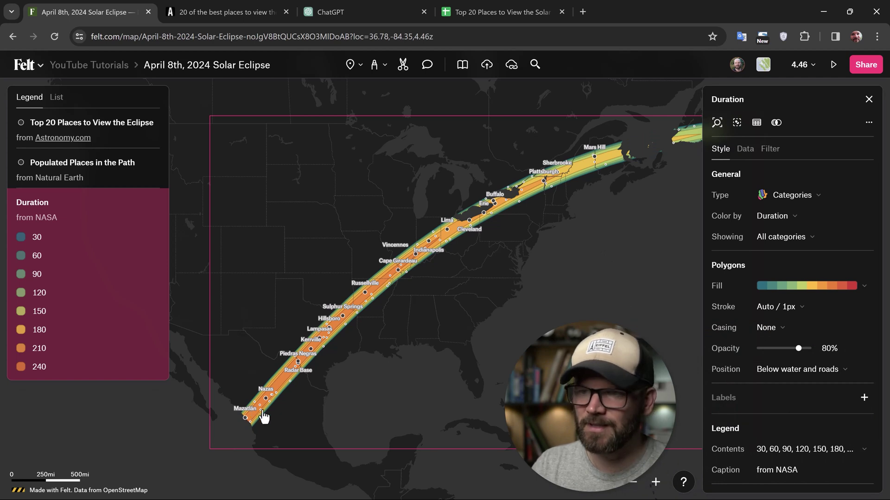
Zoom in and out to check the totality band beneath water and roads.
scroll(319, 342, "up", 3)
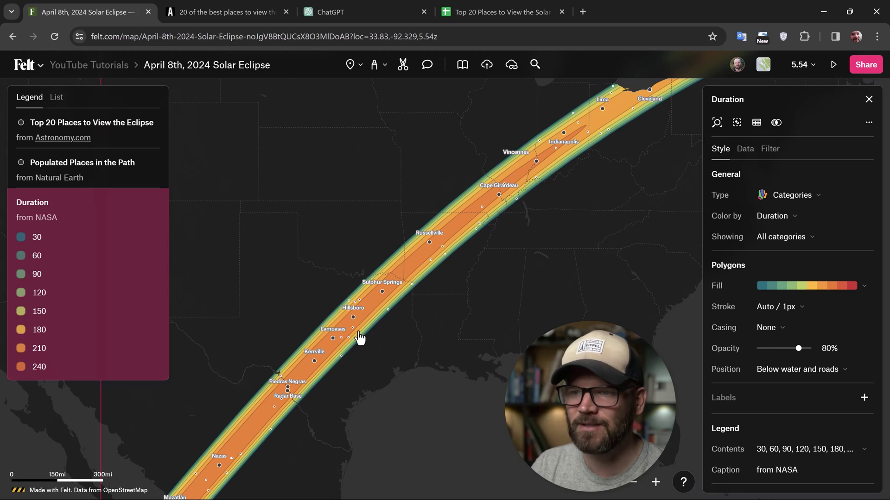
scroll(336, 344, "up", 2)
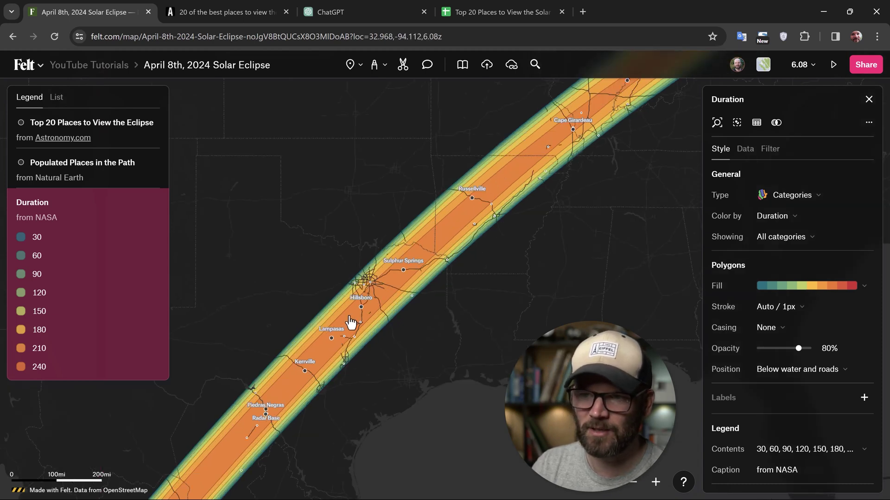
scroll(351, 322, "up", 2)
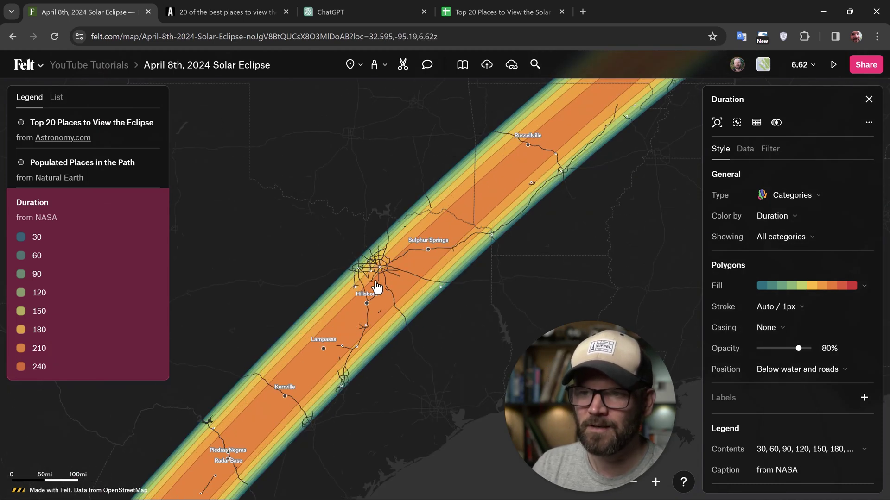
scroll(376, 288, "up", 2)
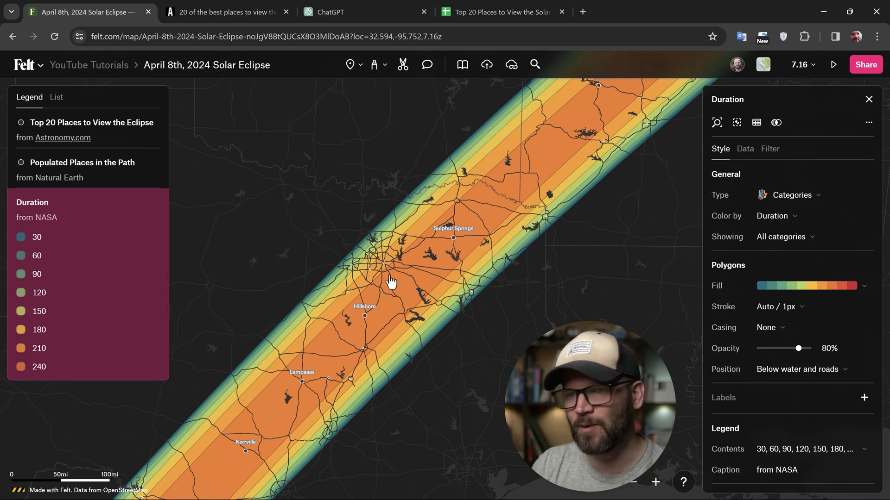
scroll(403, 307, "down", 2)
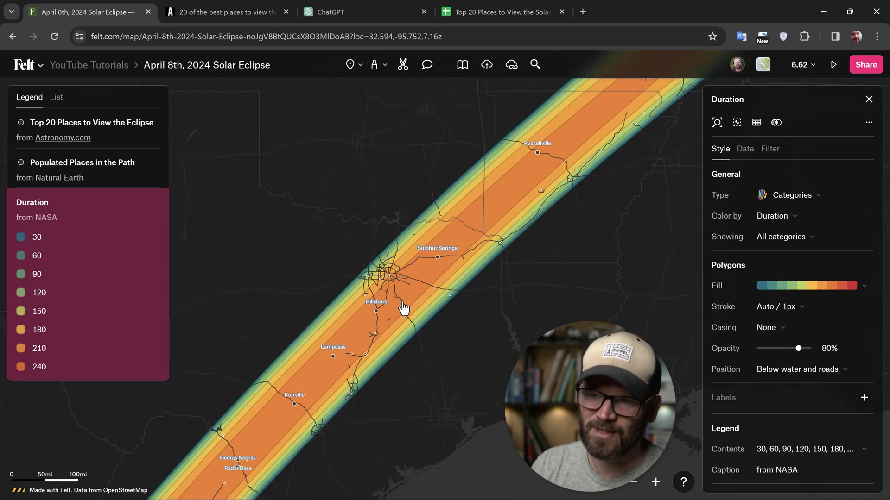
scroll(403, 308, "down", 2)
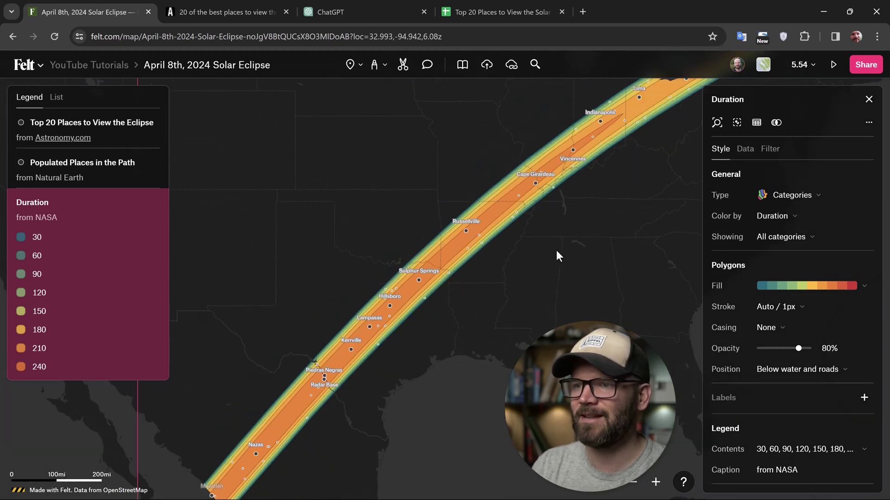